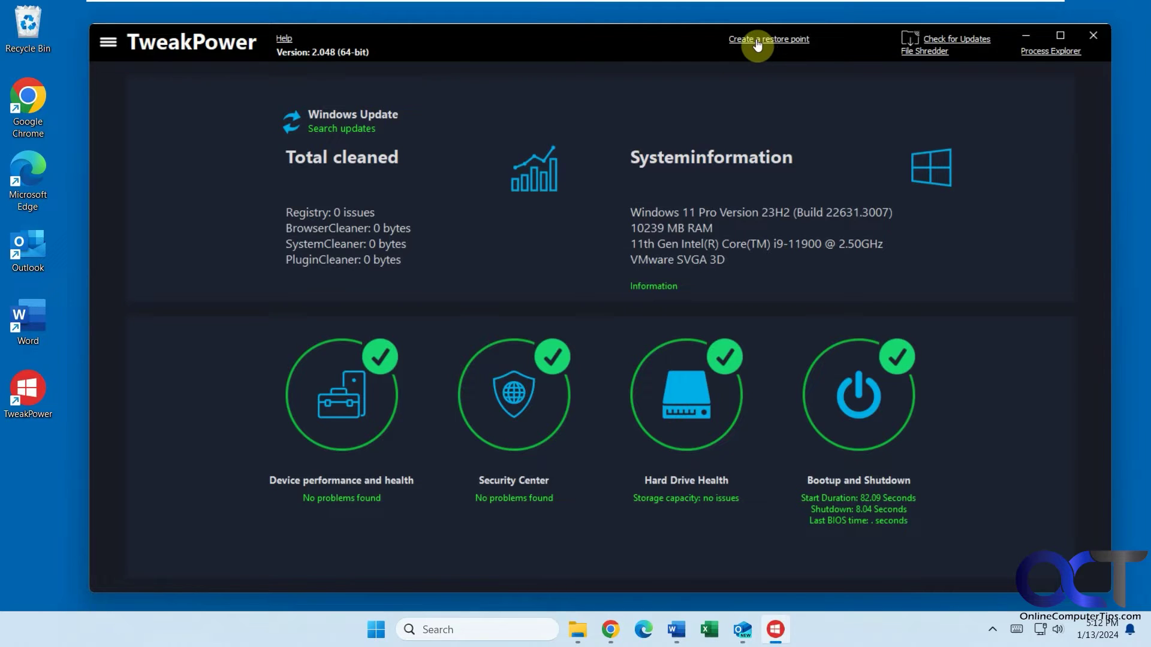
Step: Look over the File Shredder, then the process explorer's processes, CPU, memory and services views
click(928, 51)
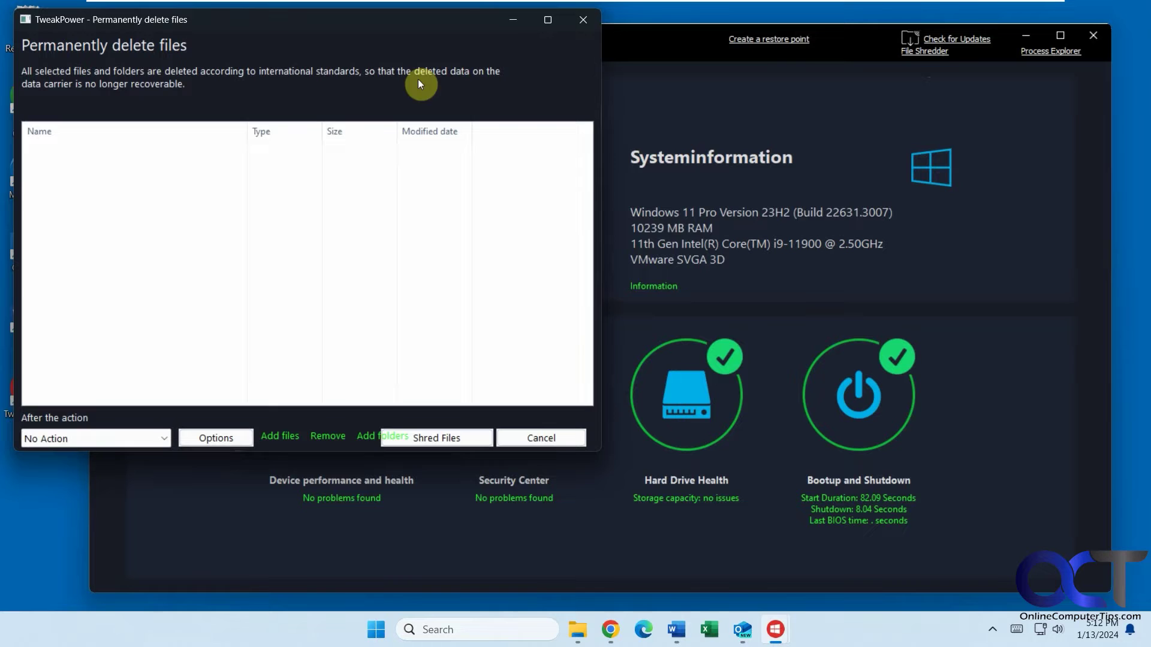
click(583, 23)
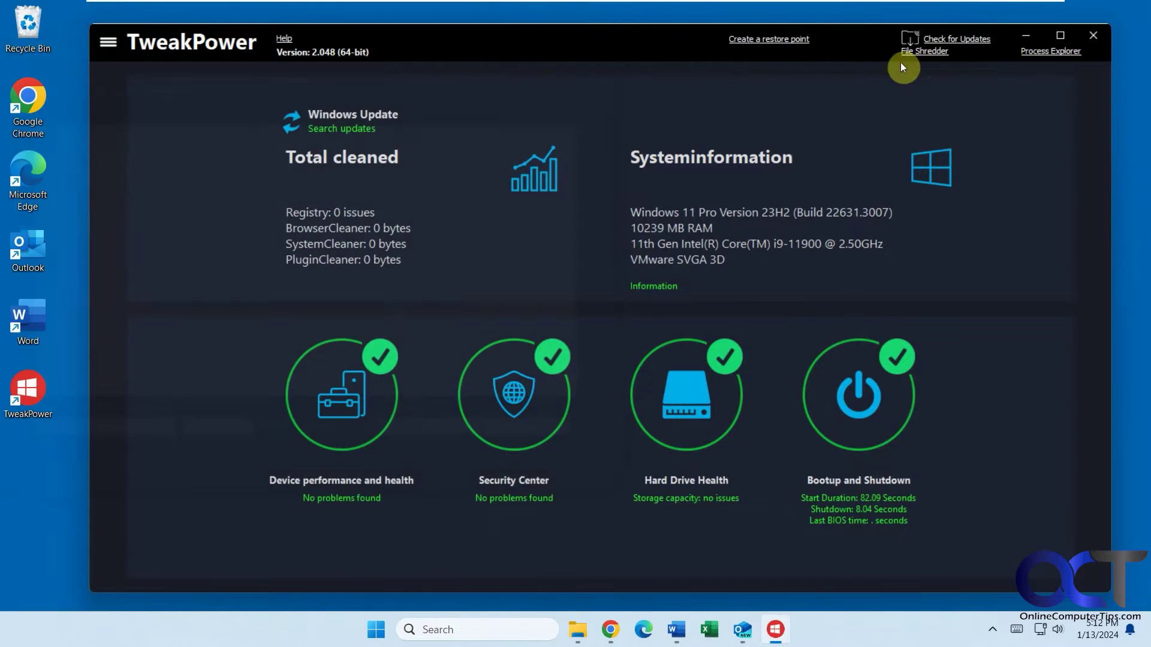
click(1042, 55)
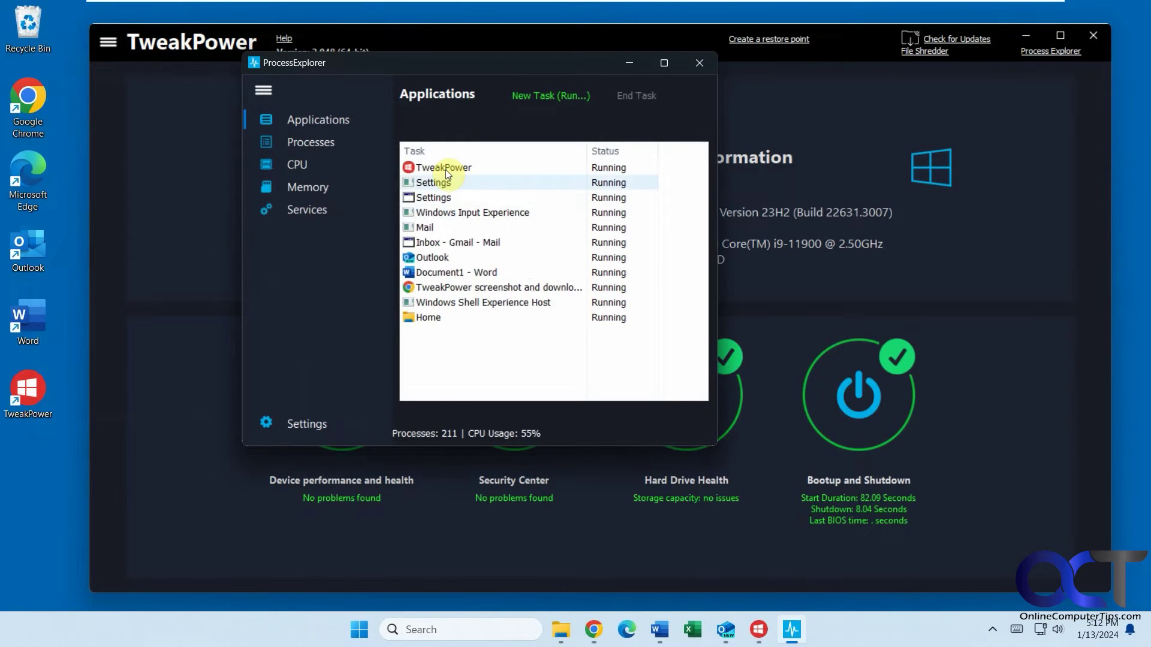
click(319, 142)
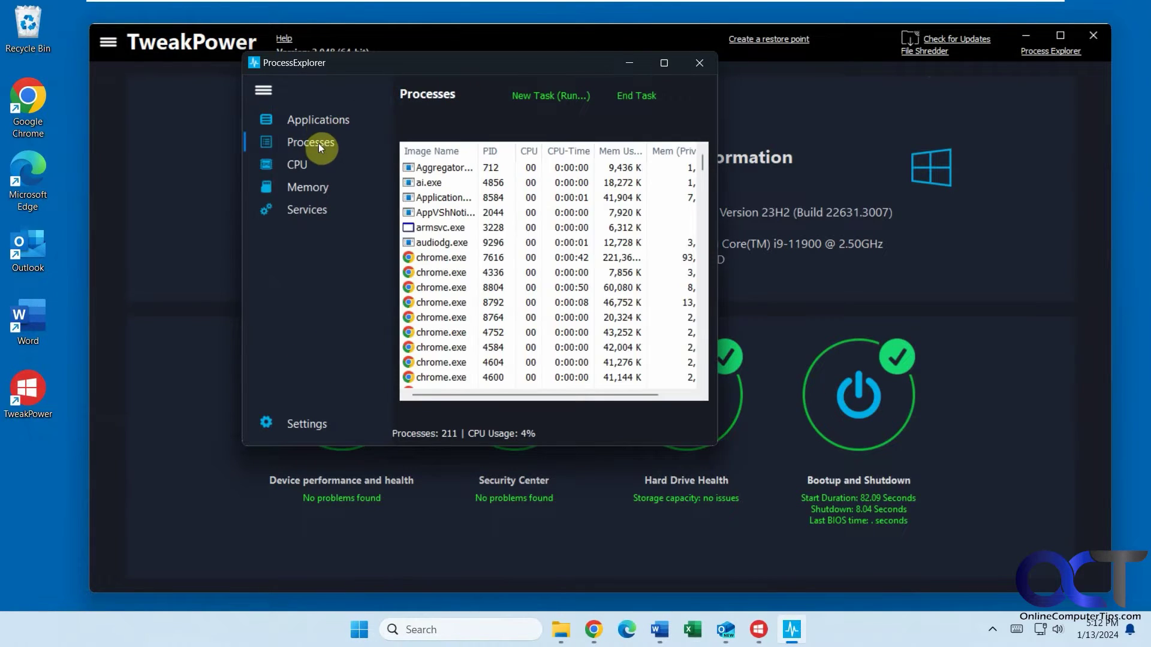
click(305, 166)
click(307, 187)
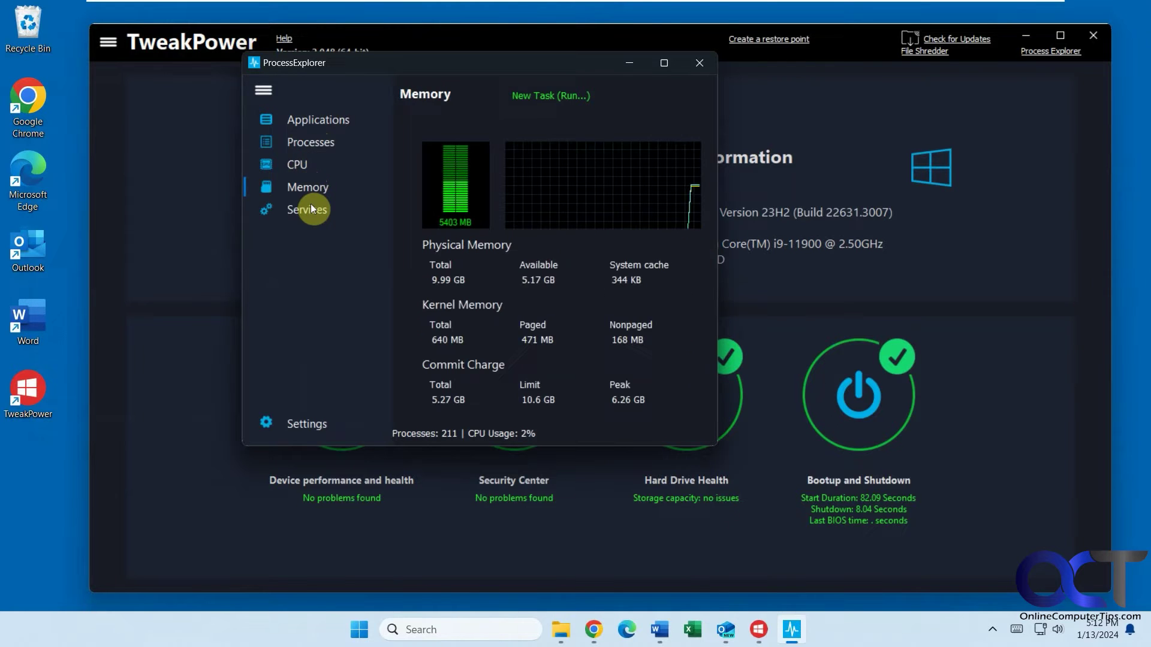
click(311, 208)
click(700, 66)
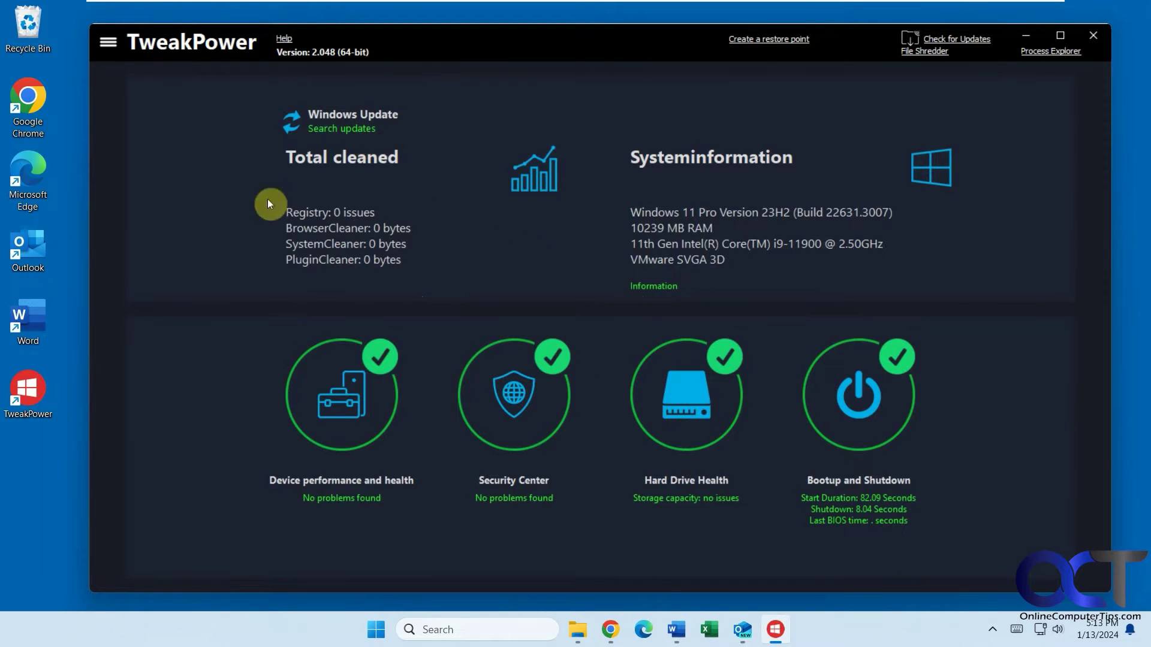
Step: Go to the Cleaning section and keep Simple cleanup as the cleanup mode
click(110, 43)
click(140, 92)
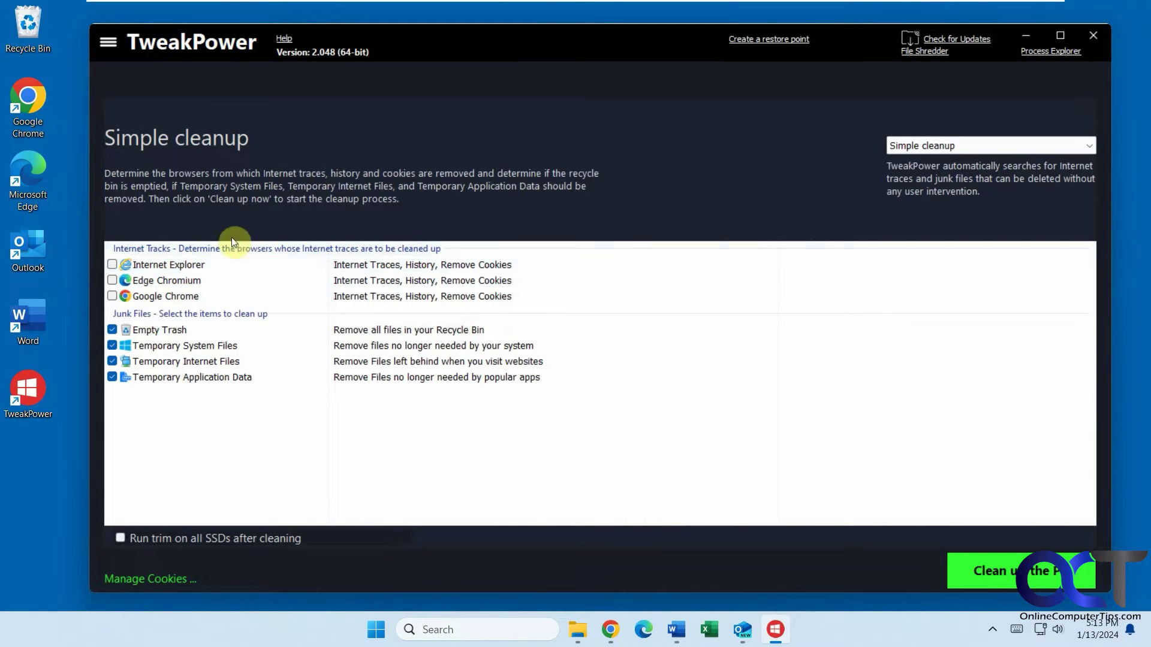
click(915, 147)
click(917, 145)
Step: Open the Windows section's Operation settings and view the mouse wheel and pointer options
click(110, 43)
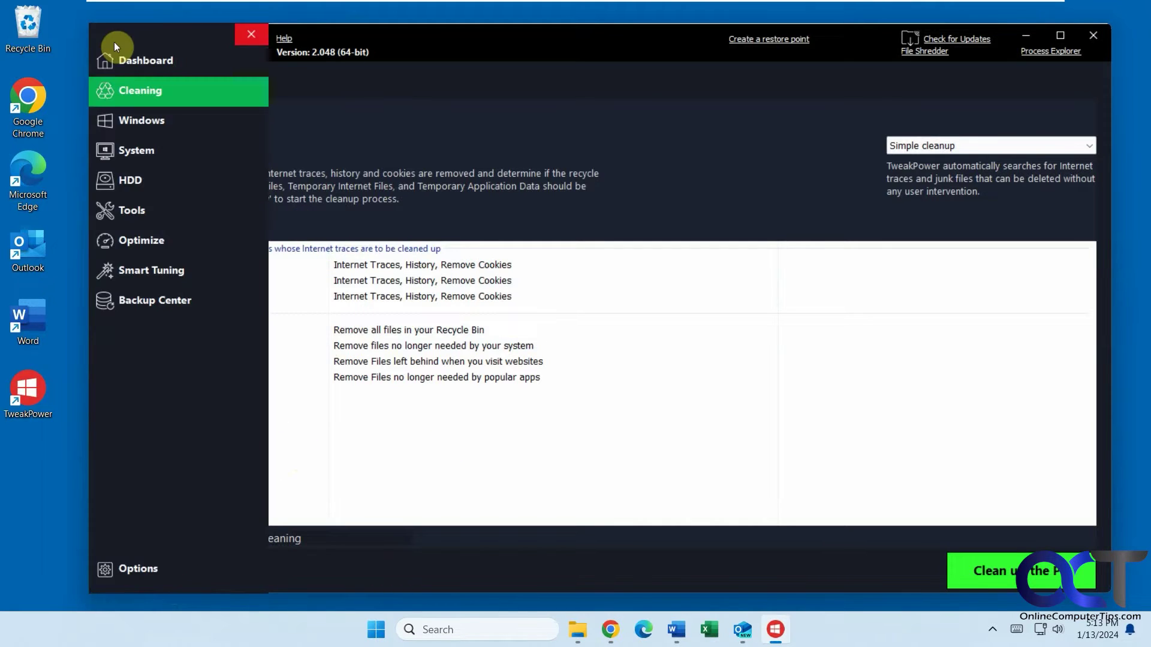
click(136, 123)
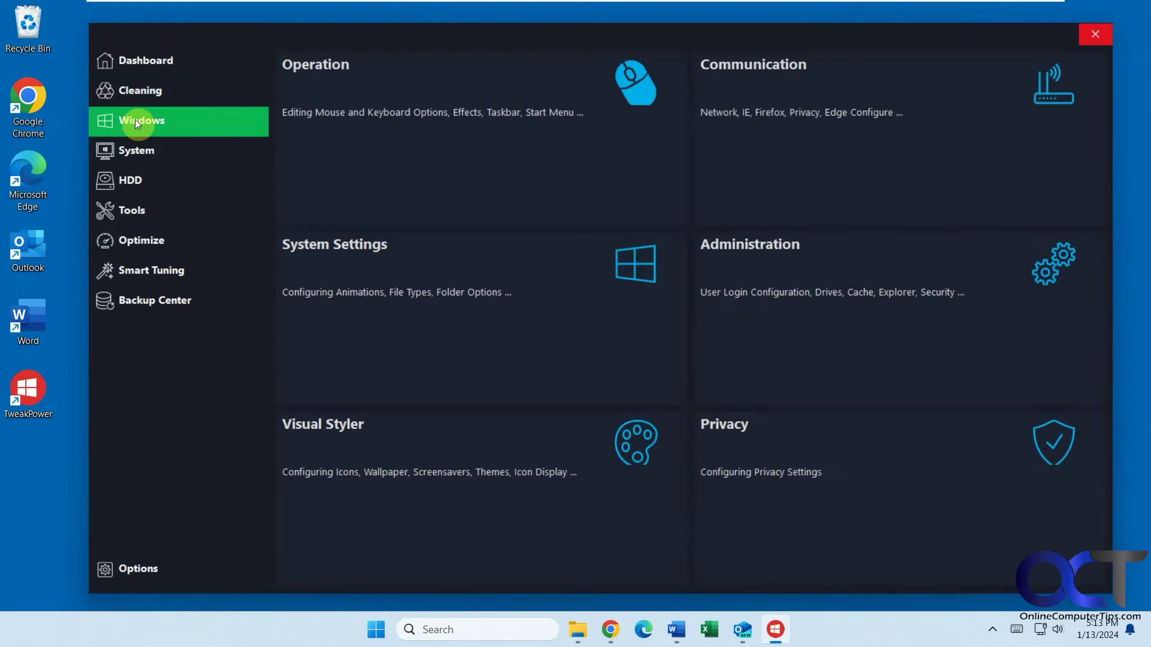
click(627, 94)
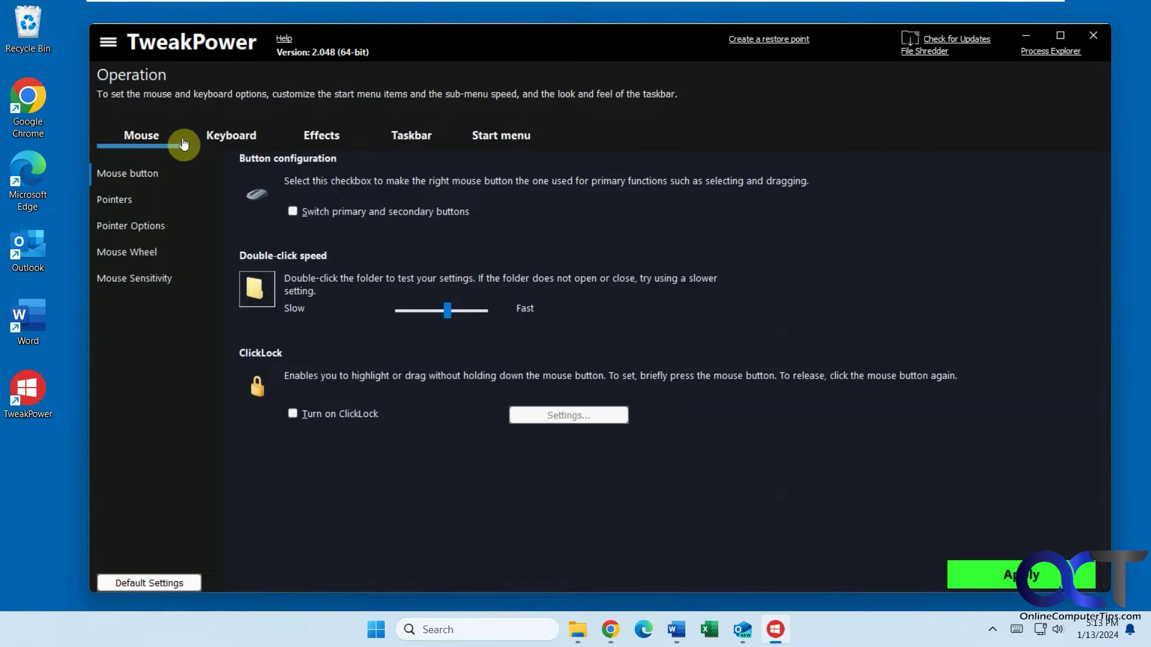
click(145, 250)
click(140, 227)
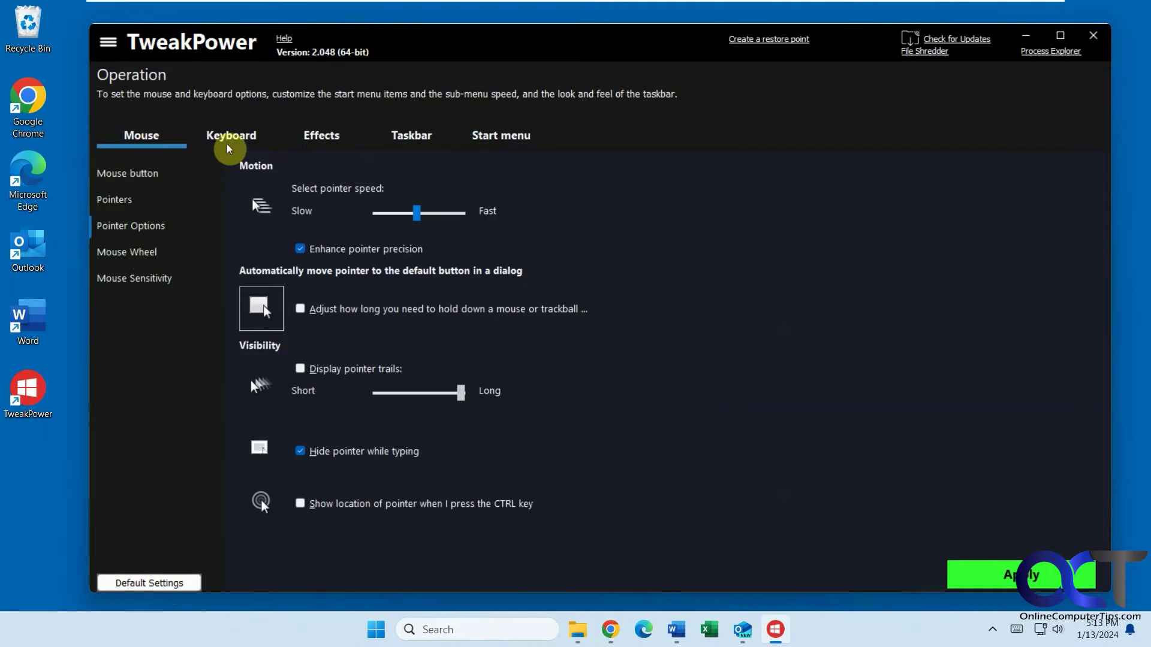
Step: Check the Keyboard, Effects (active window tracking), Taskbar and Start menu settings tabs
click(229, 138)
click(319, 138)
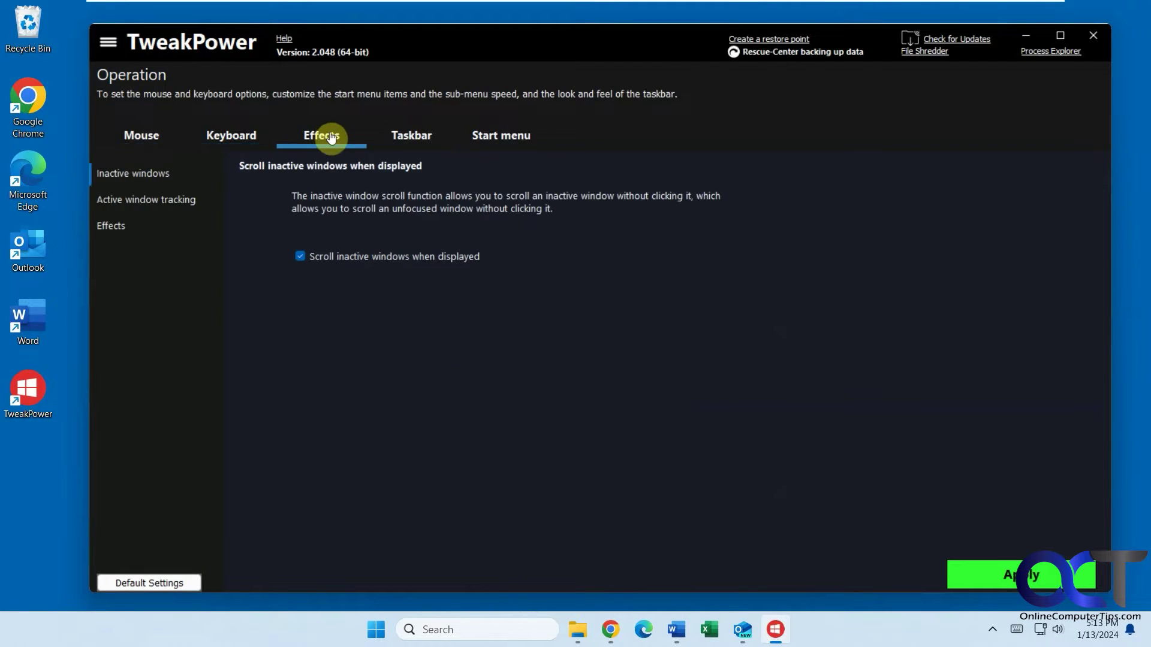
click(154, 200)
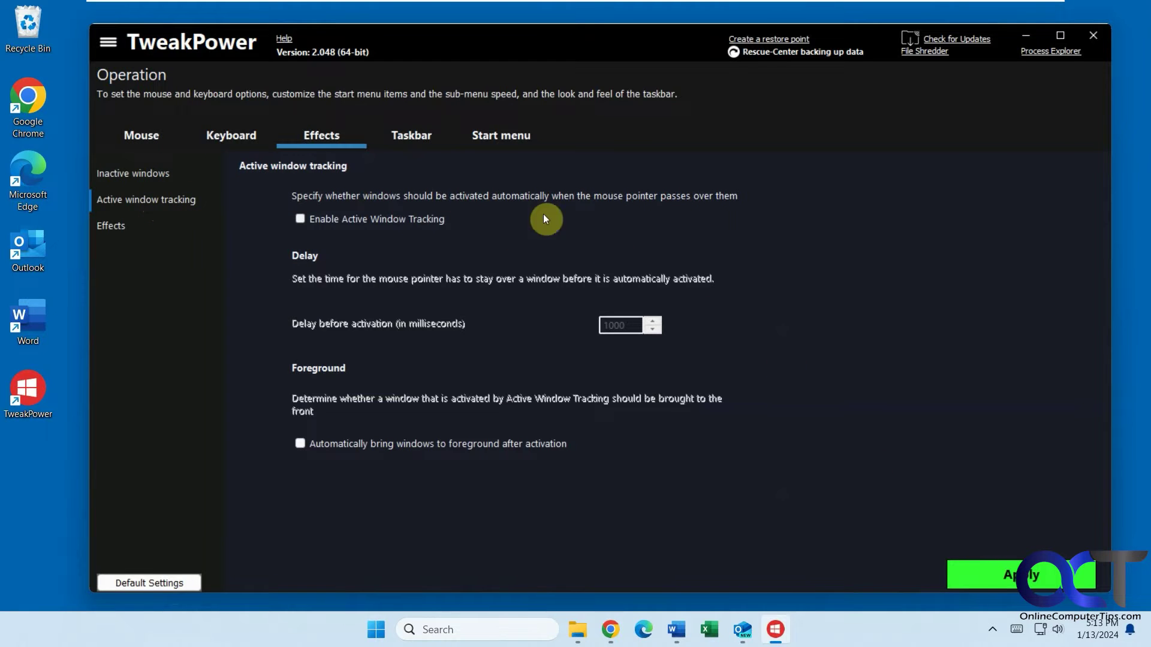
click(413, 135)
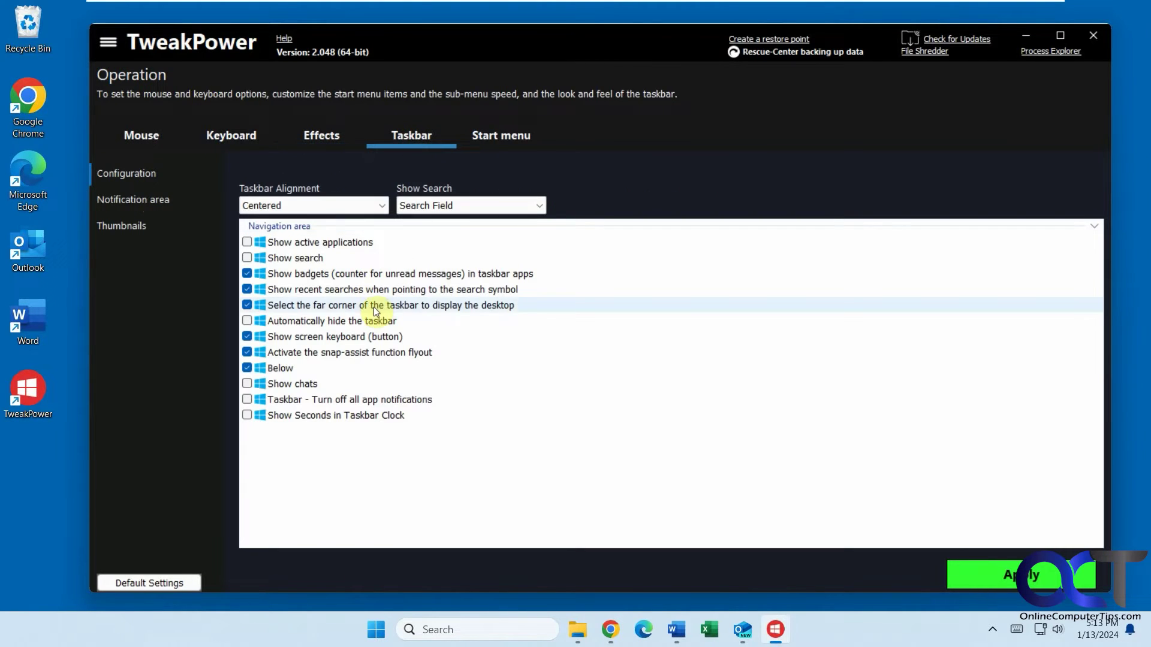
click(503, 137)
click(424, 138)
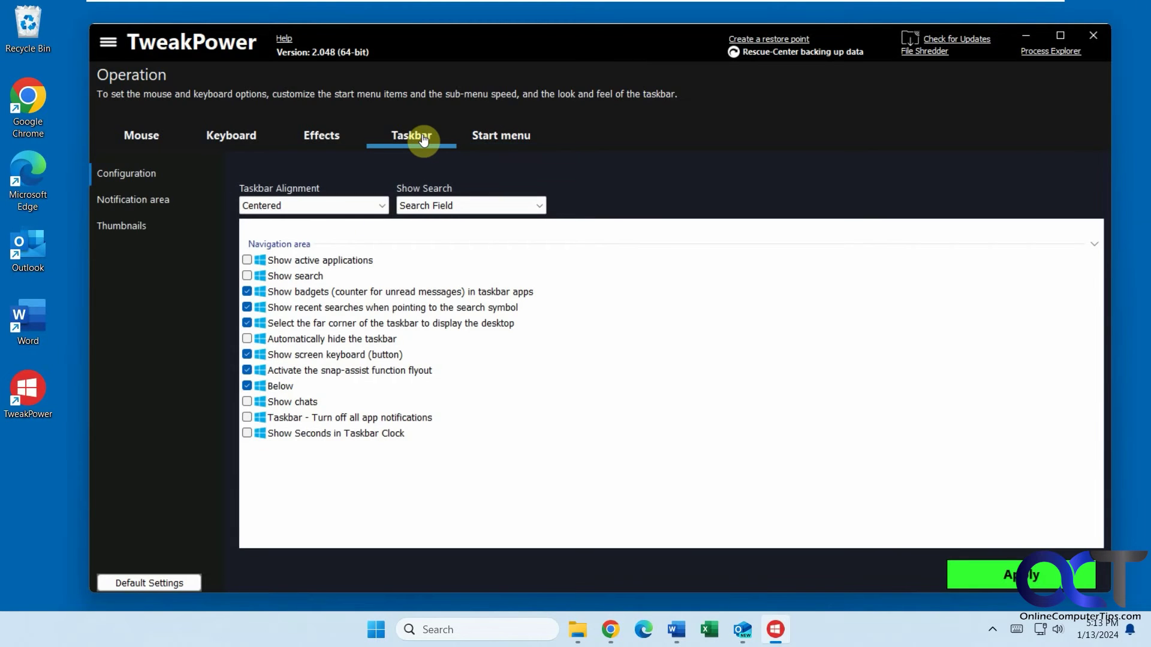
Step: Review Administration's drive storage, memory and cache, maintenance, error handling and boot manager settings
click(109, 43)
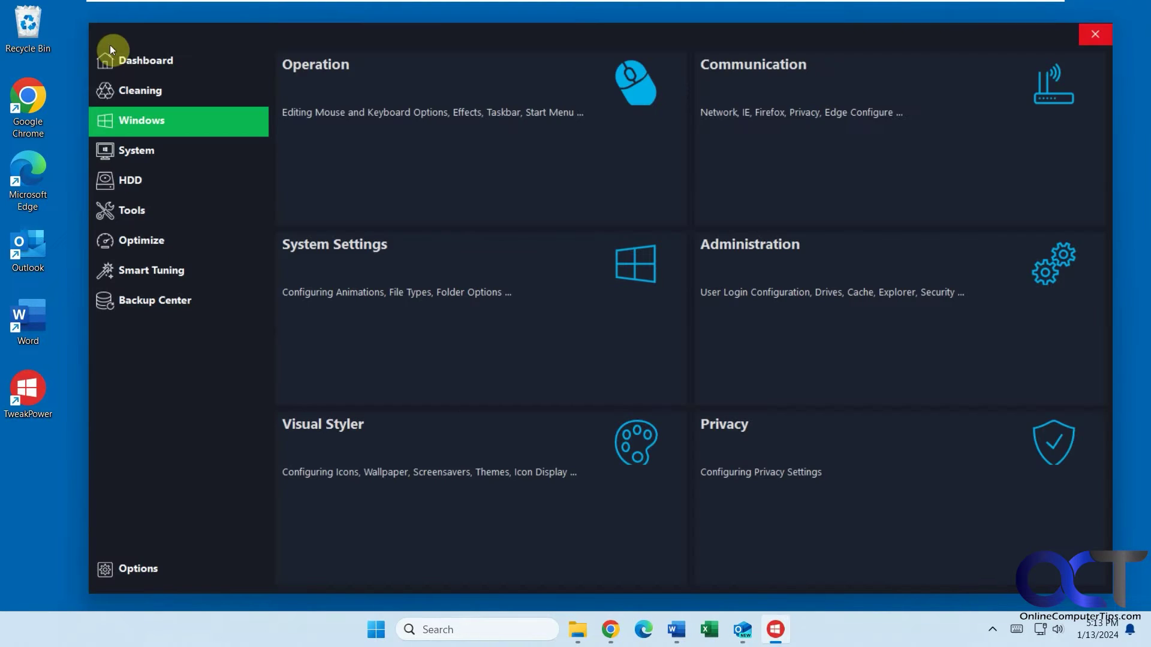
click(830, 269)
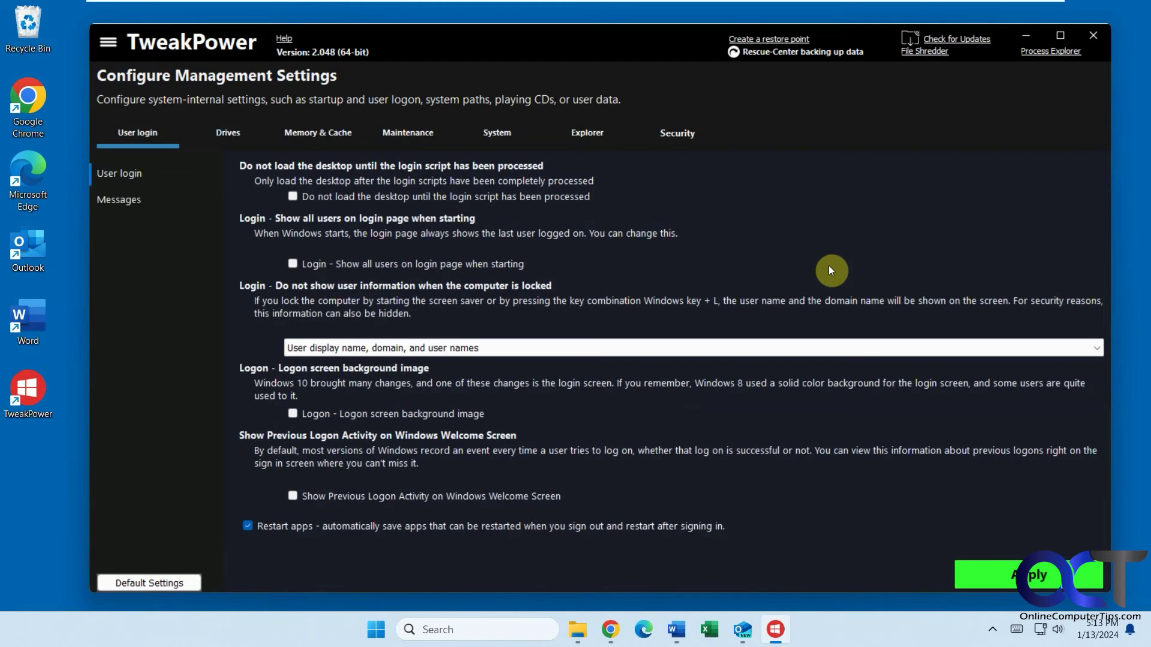
click(234, 135)
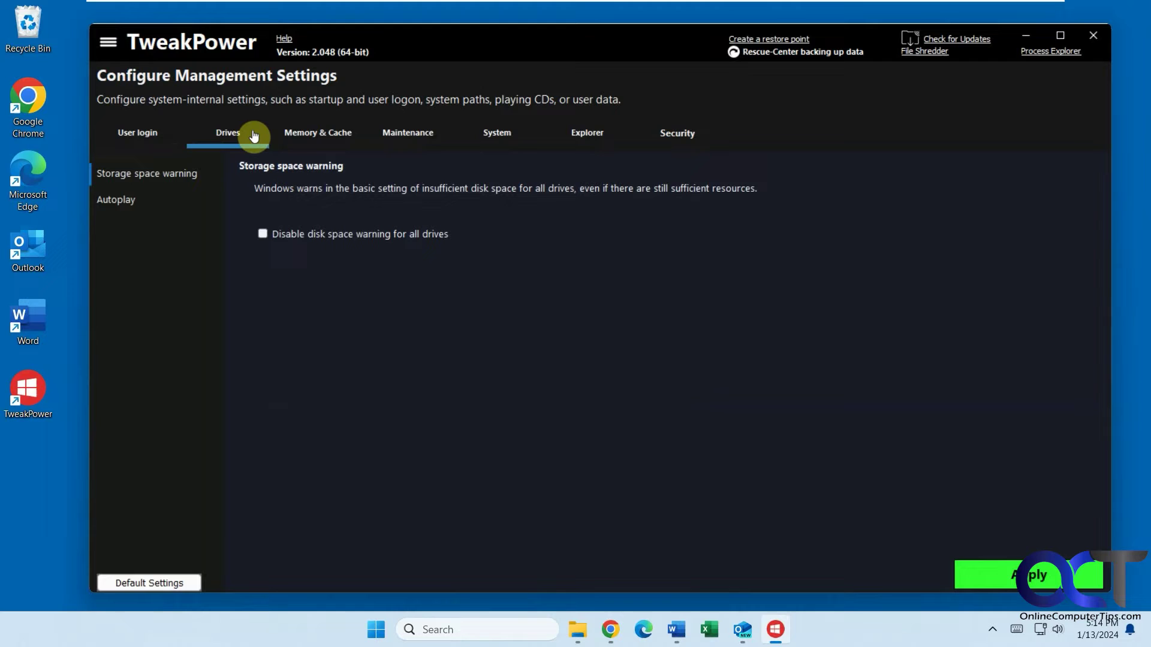
click(313, 135)
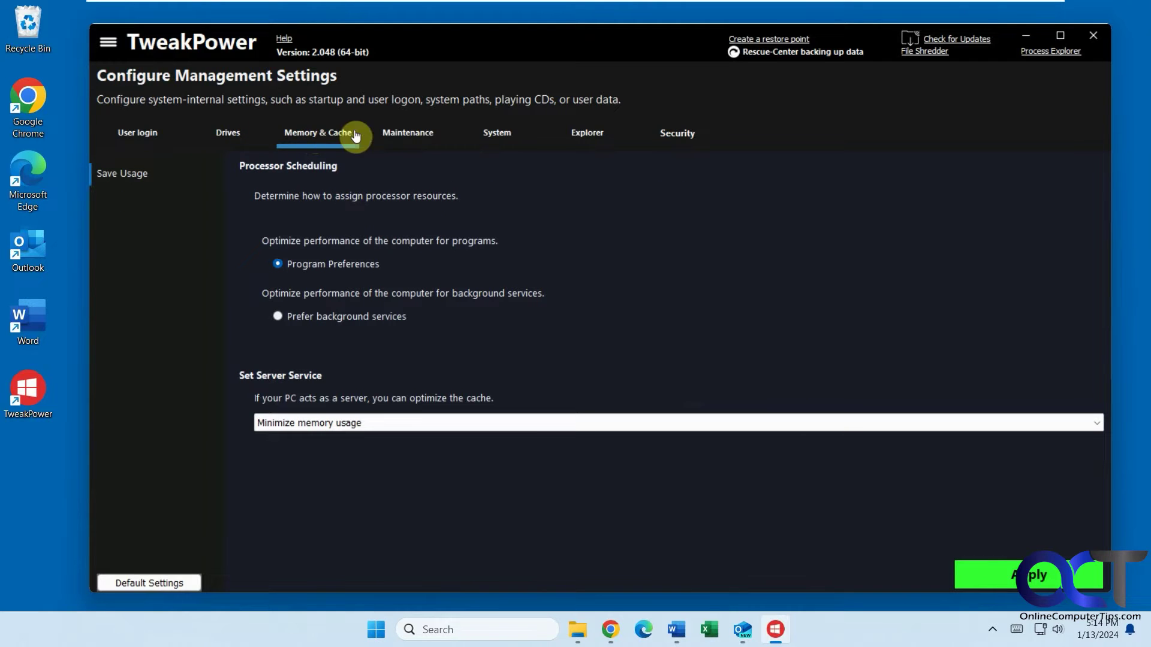
click(406, 135)
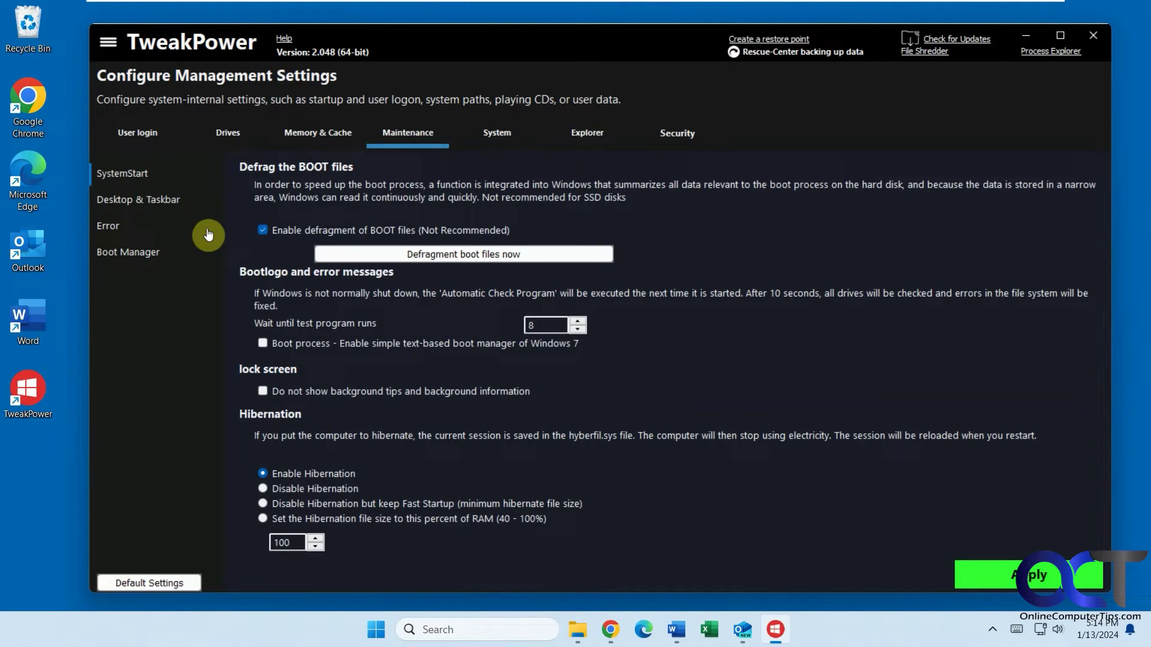
click(174, 199)
click(114, 226)
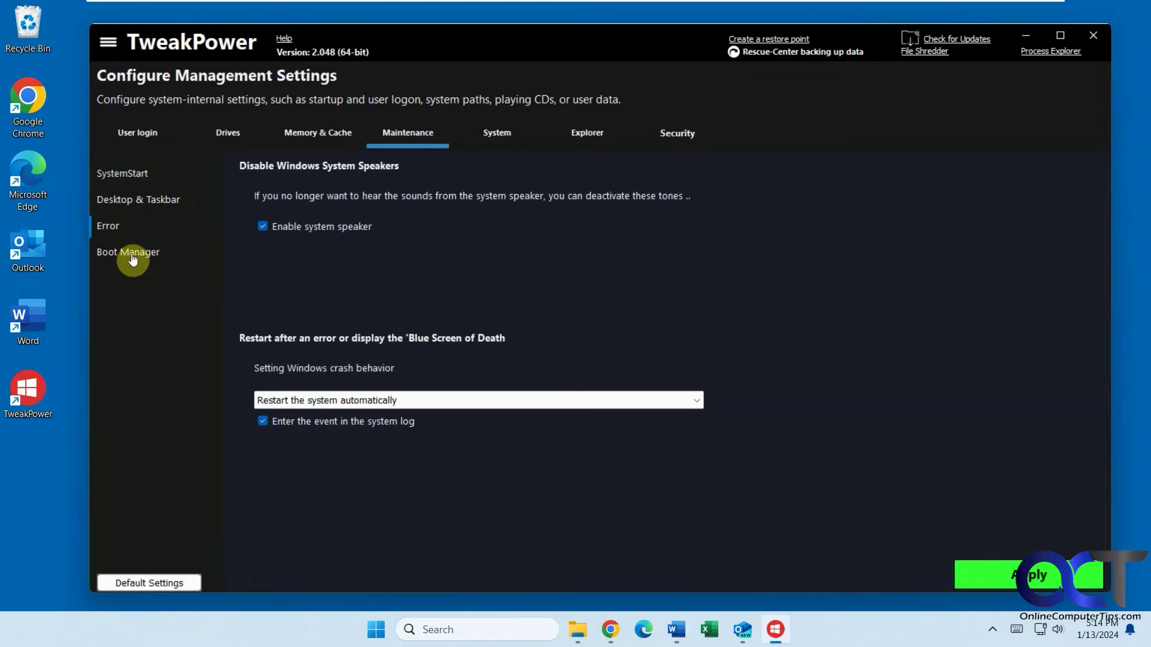
click(130, 252)
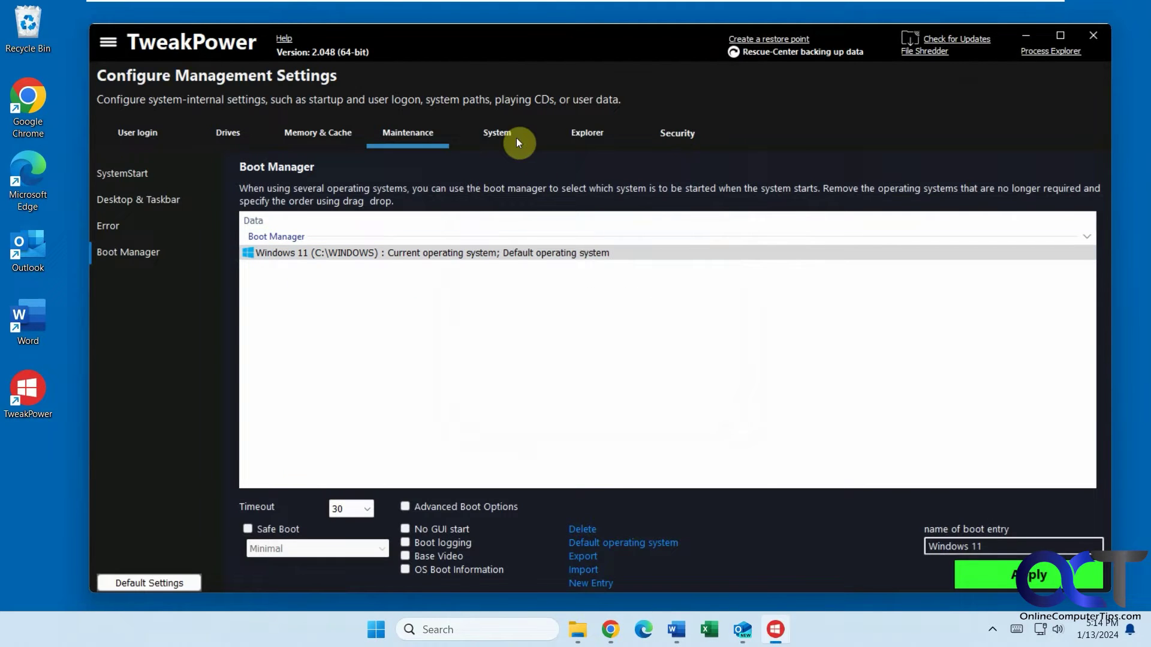
Step: Check system registration and File Explorer view, search, context menu, navigation and multitasking settings
click(503, 133)
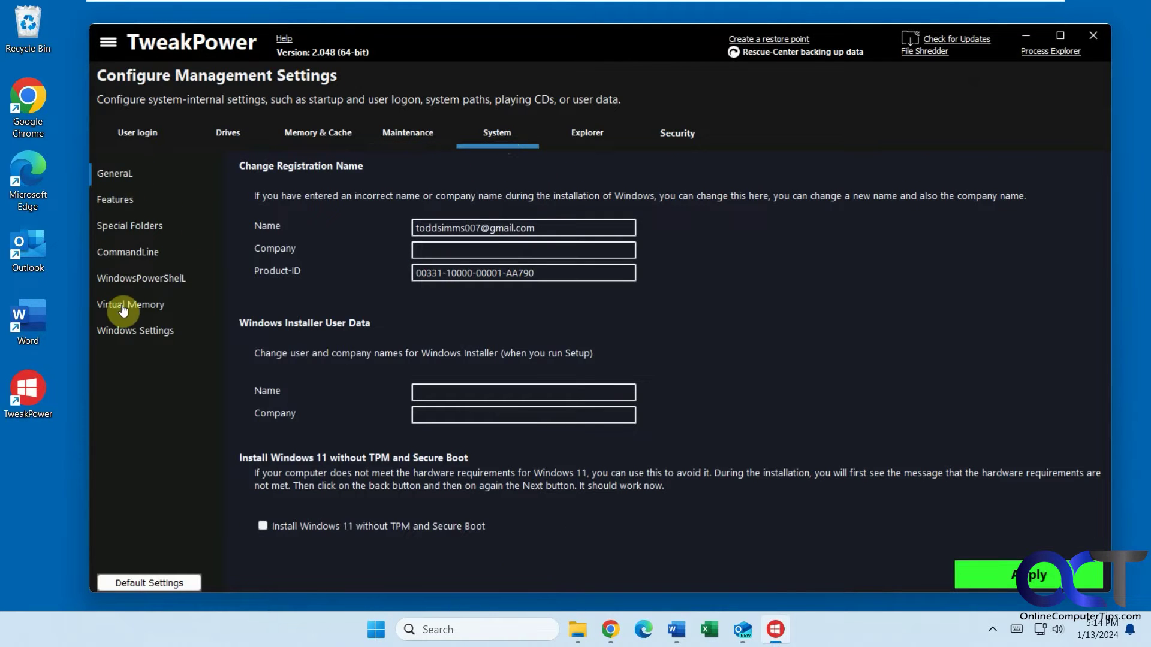
click(588, 133)
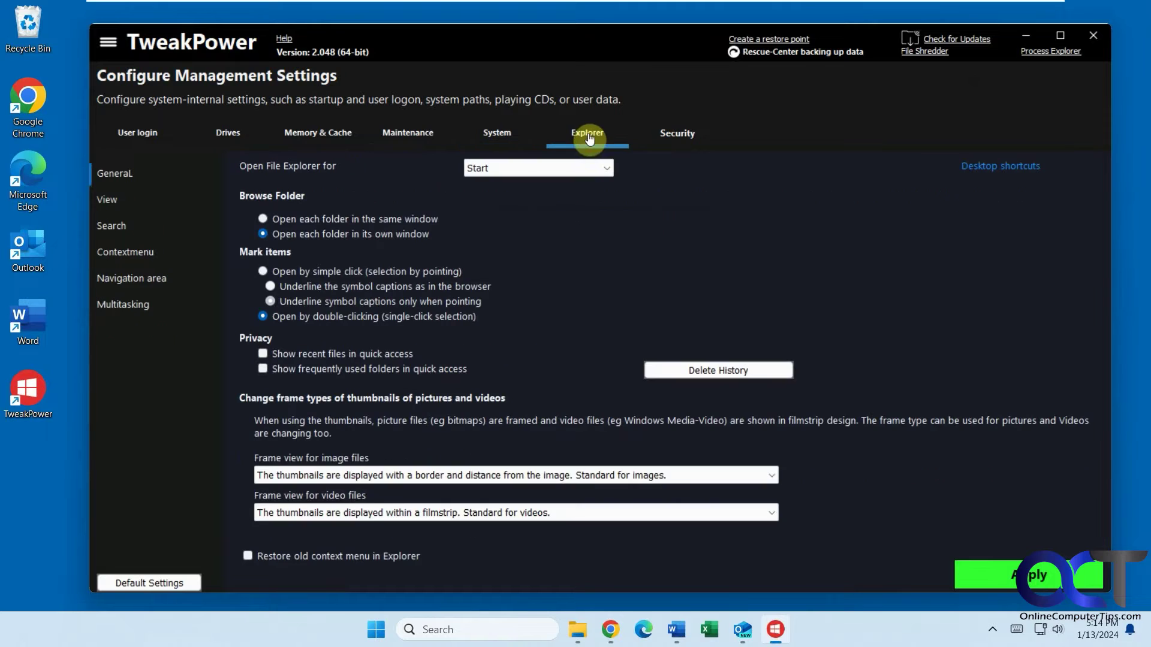
click(114, 205)
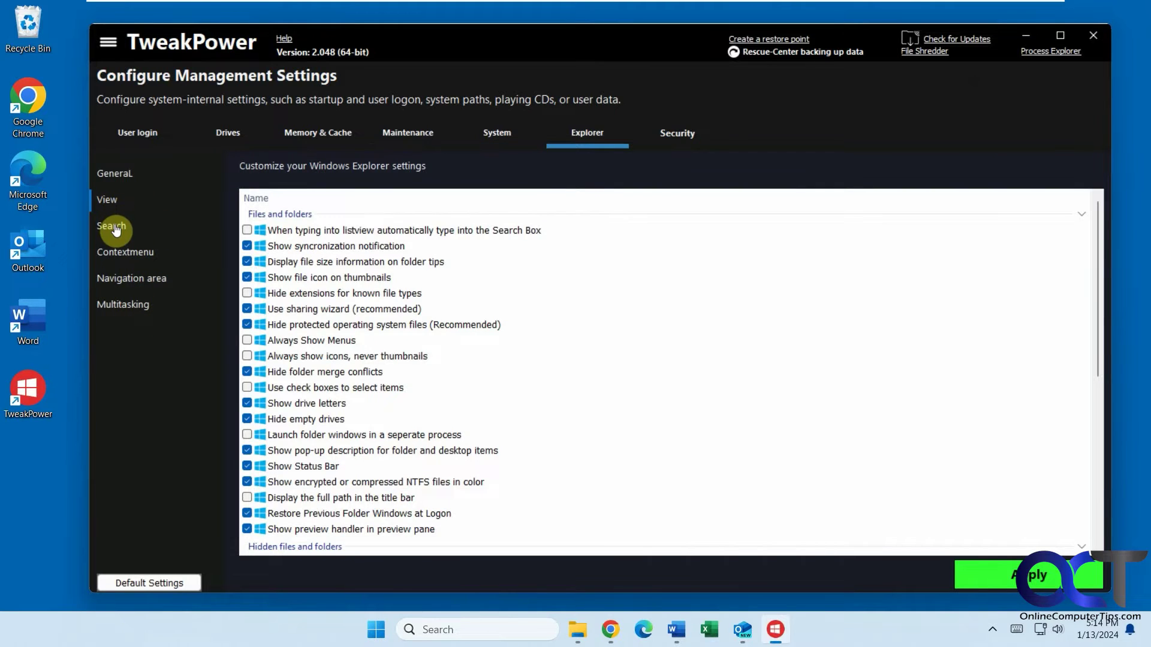
click(113, 226)
click(121, 256)
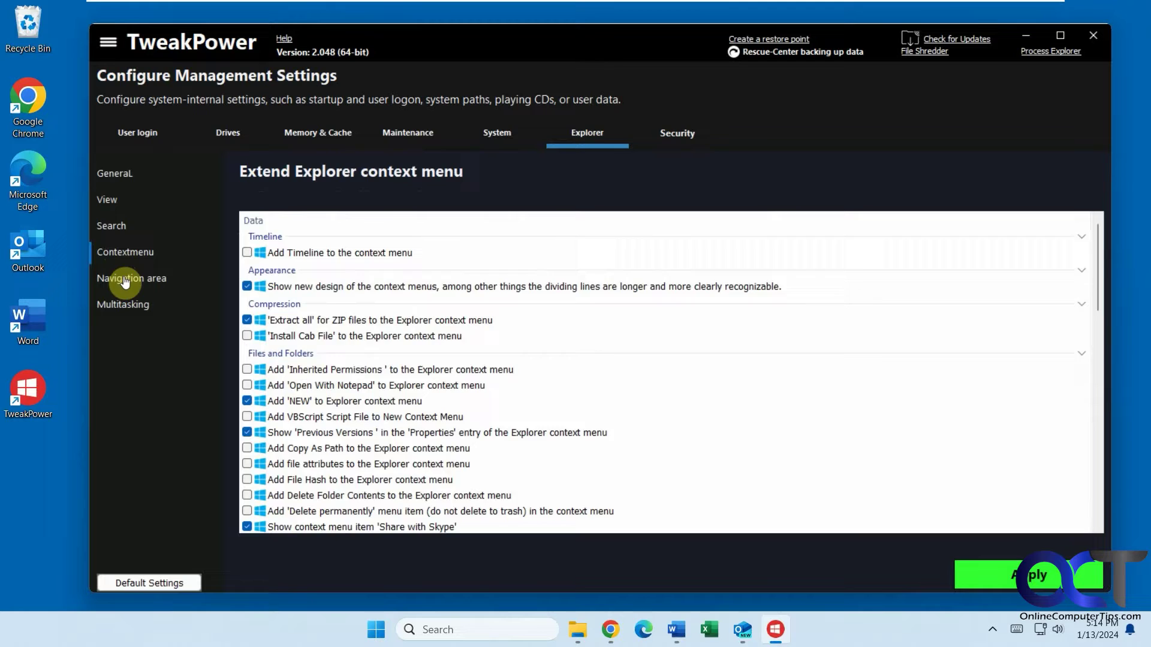
click(125, 280)
click(124, 303)
Step: Review the Security tab's Windows Update, App & browser control, Network and Windows Defender pages
click(685, 135)
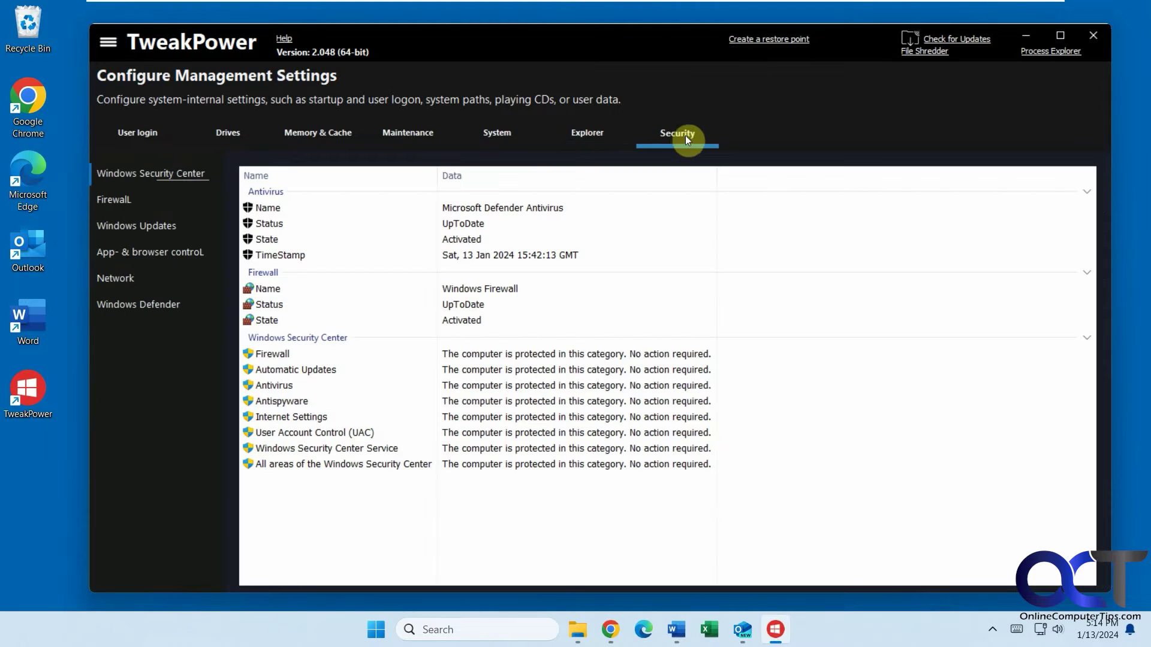
click(132, 226)
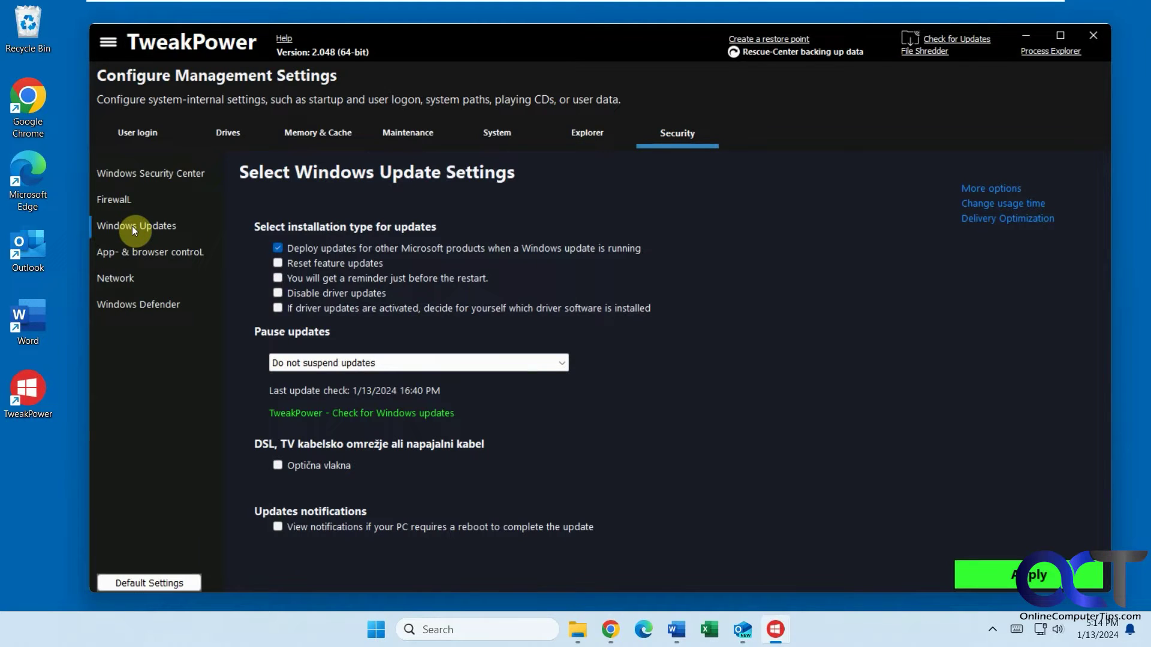
click(135, 252)
click(123, 277)
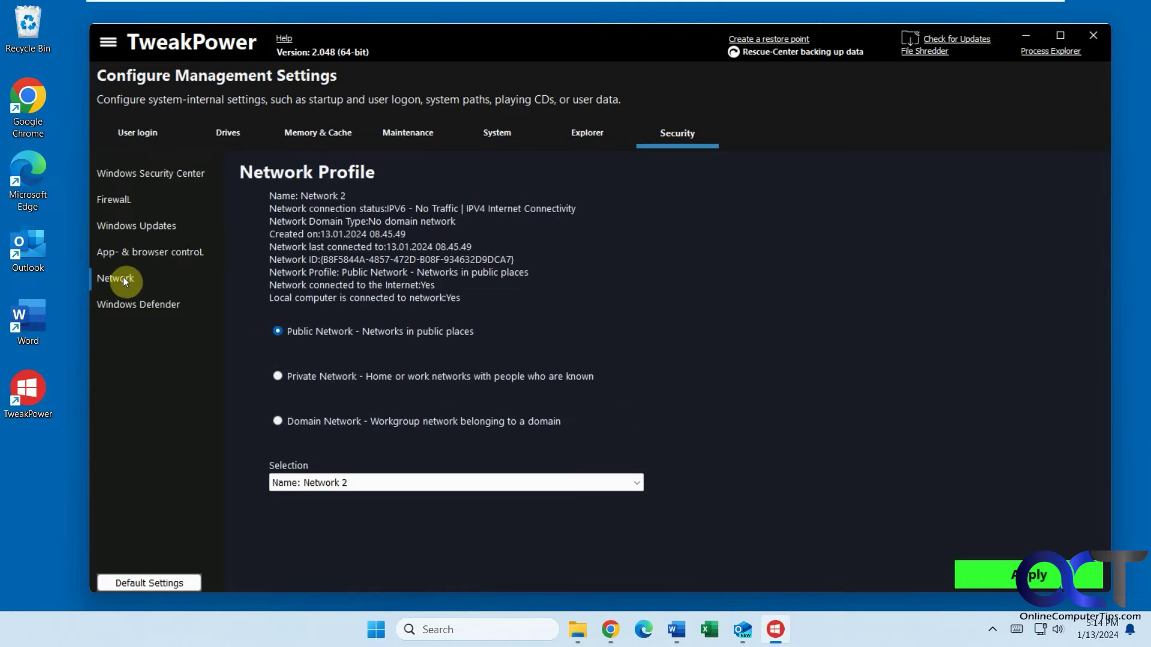
click(134, 305)
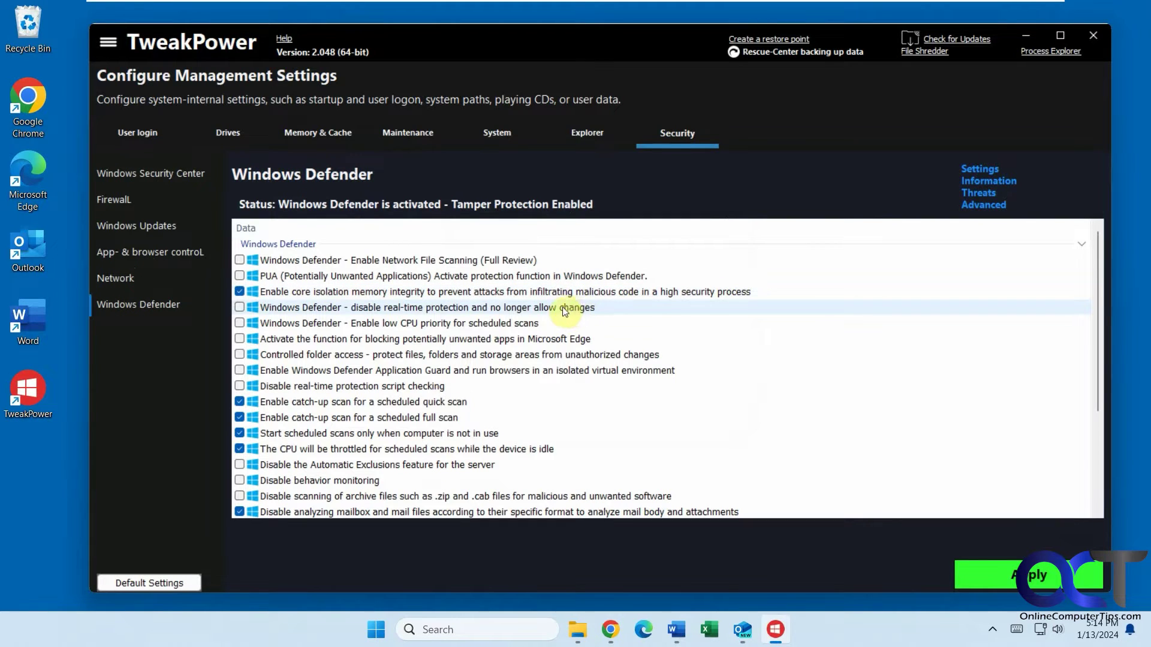
Step: In Visual Styler, preview the Home and Documents icons, then abandon changing Documents' icon
click(109, 44)
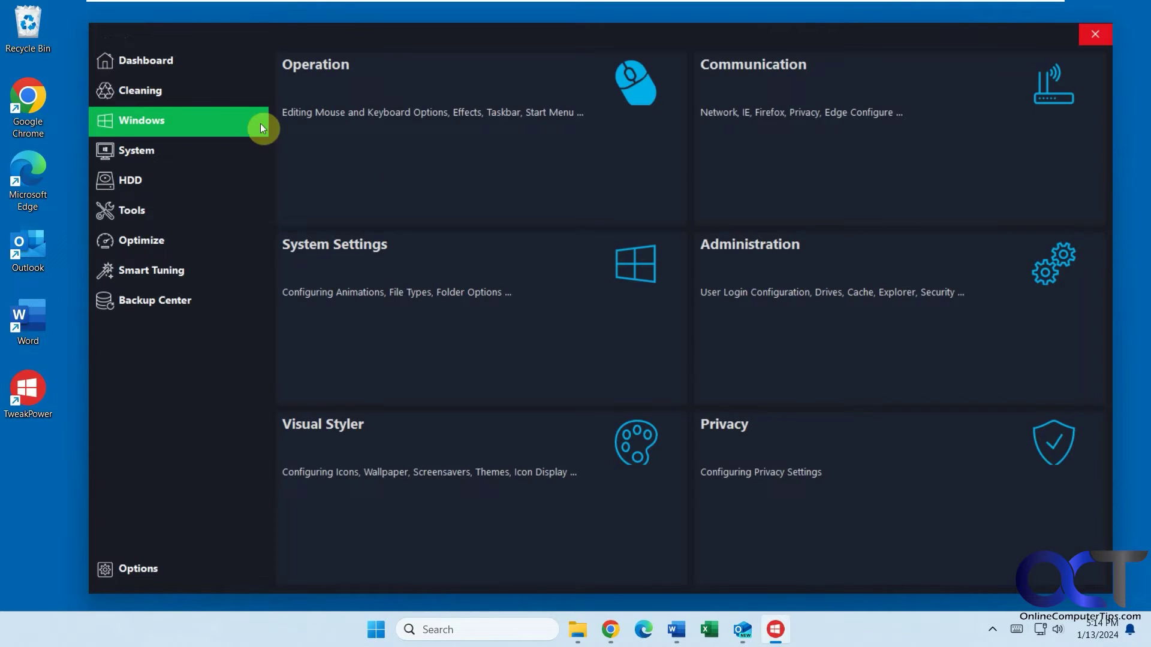
click(644, 425)
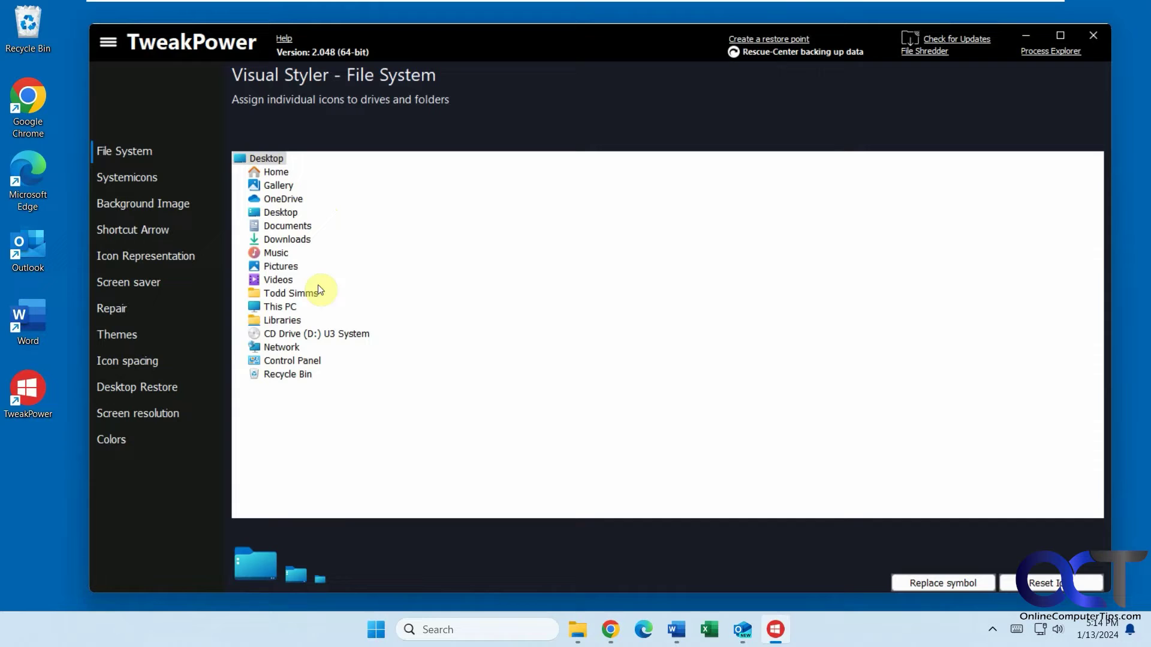
click(277, 174)
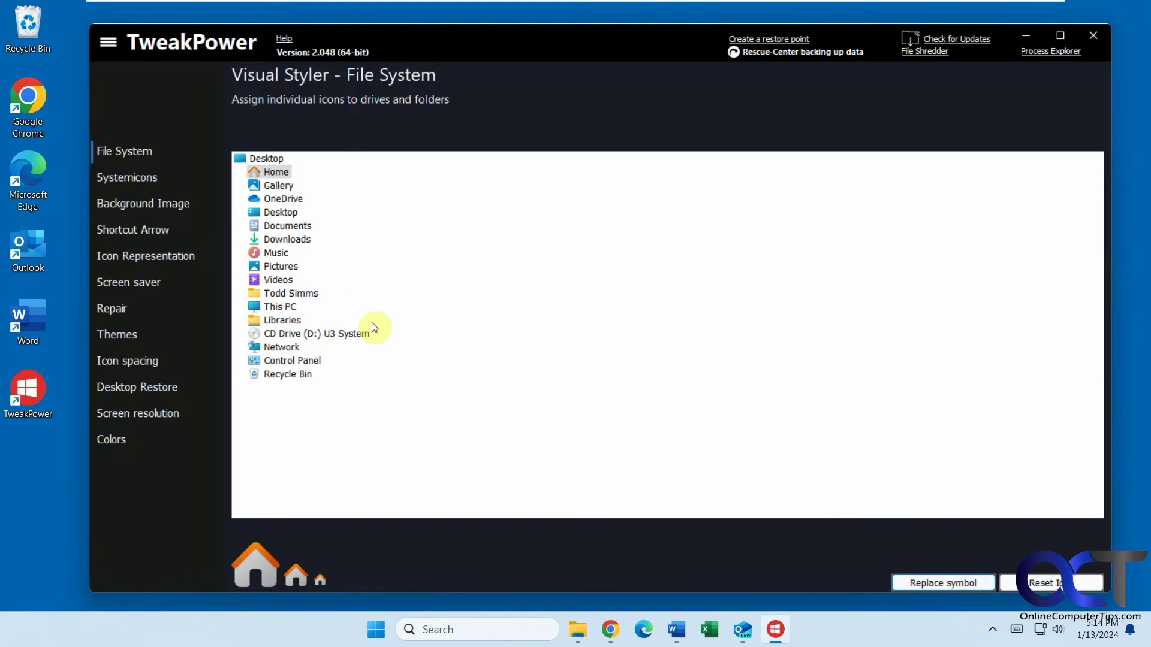
click(286, 228)
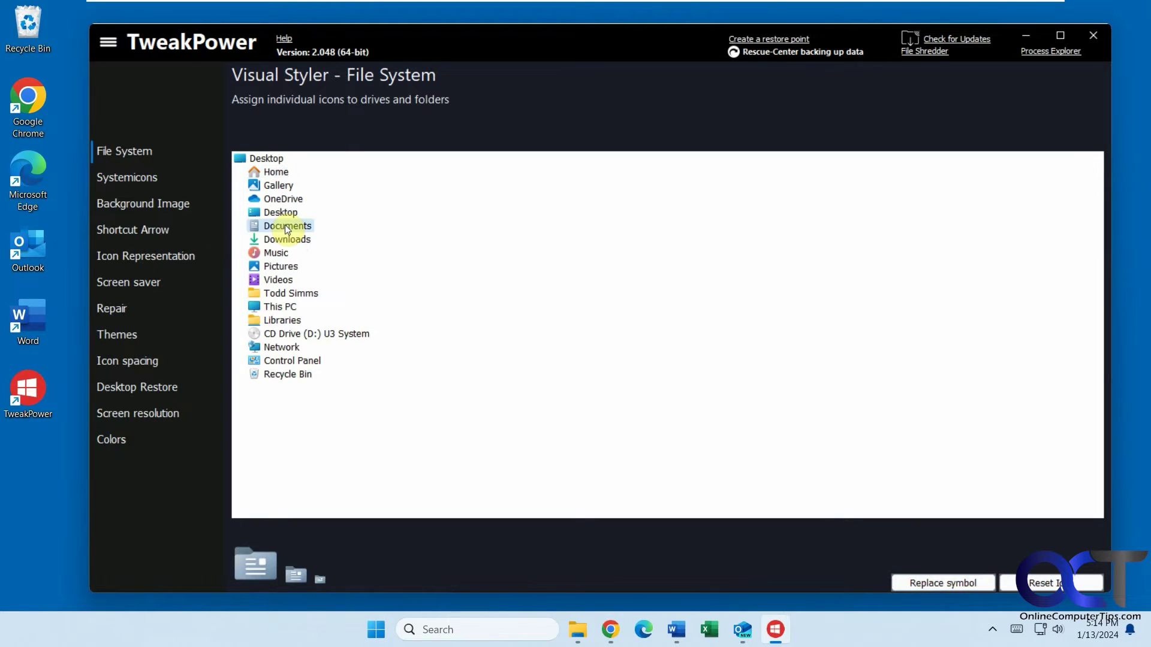
click(929, 581)
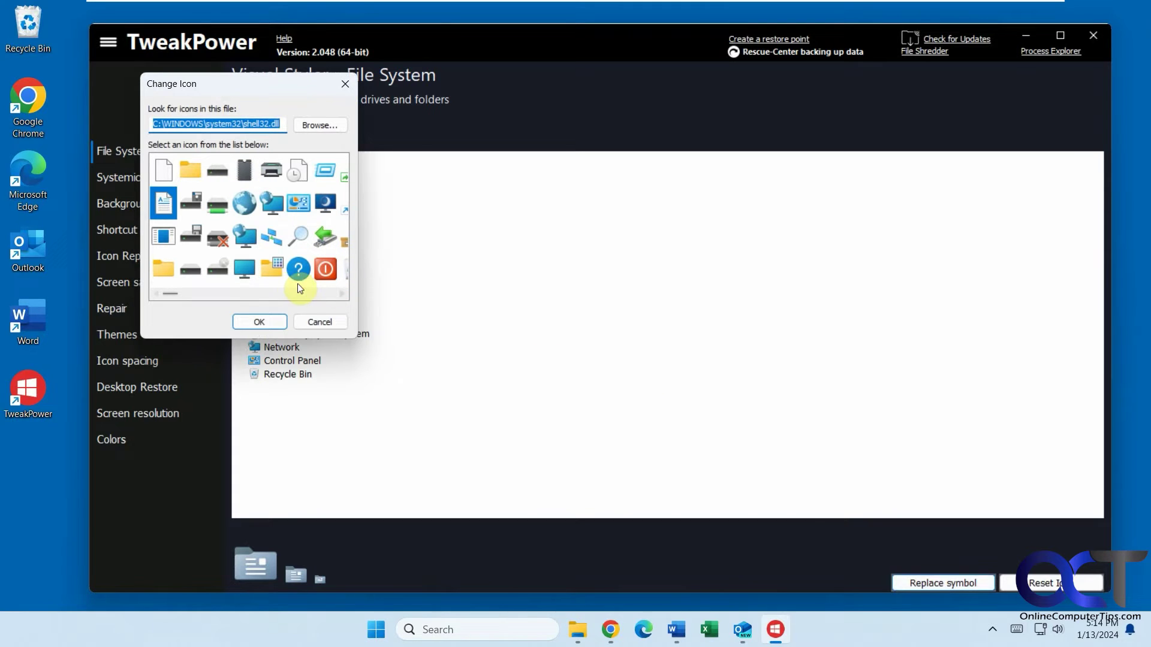
drag(174, 296, 257, 321)
click(316, 325)
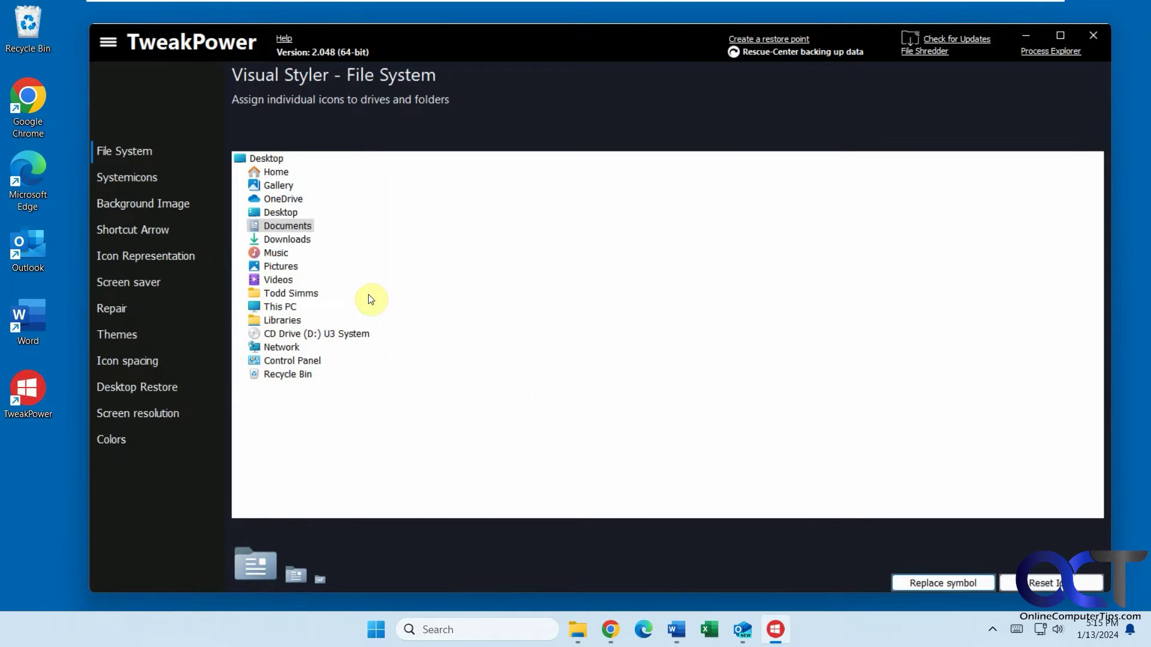
Step: Give the Downloads folder the orange power icon and check it in File Explorer
click(286, 239)
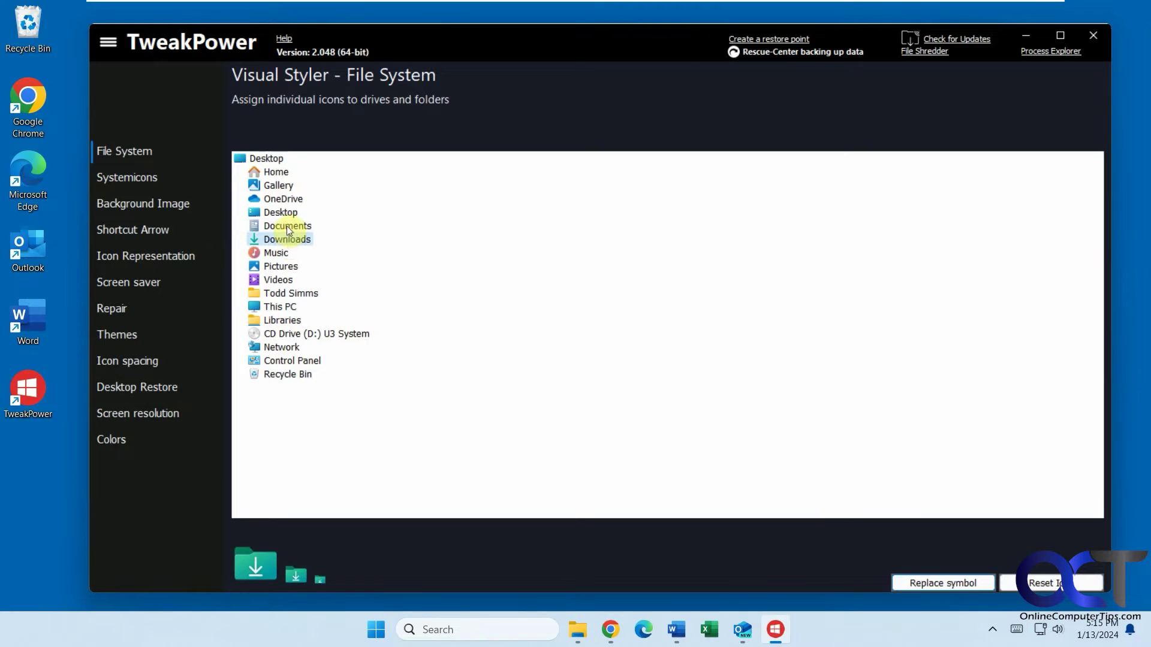
click(298, 227)
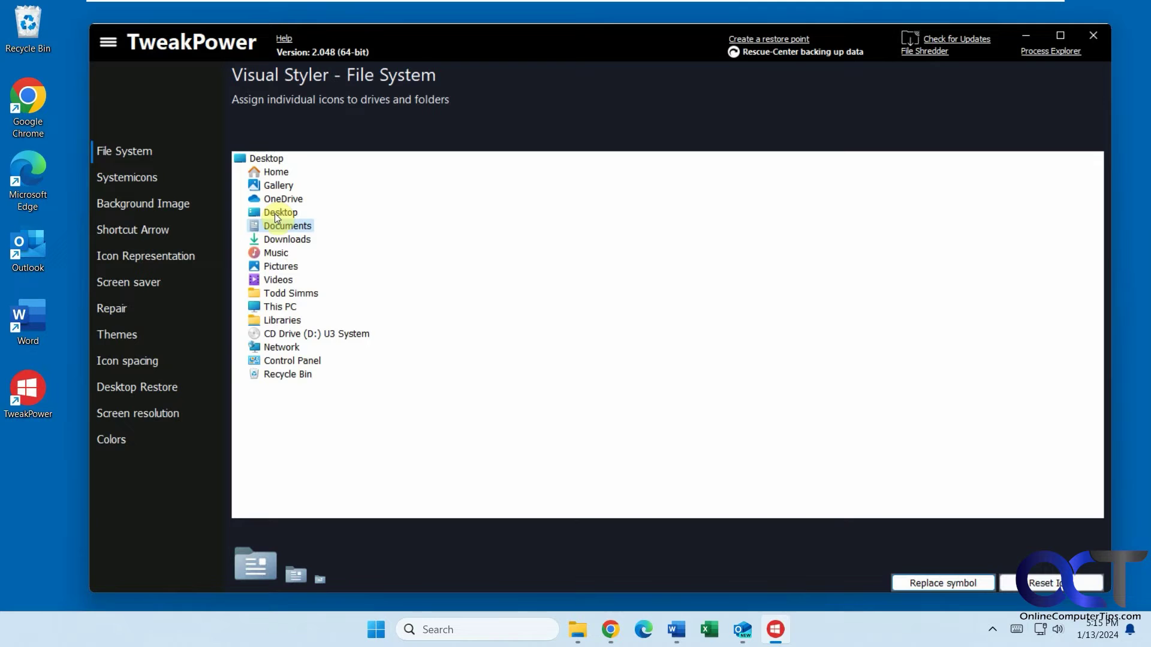
click(284, 241)
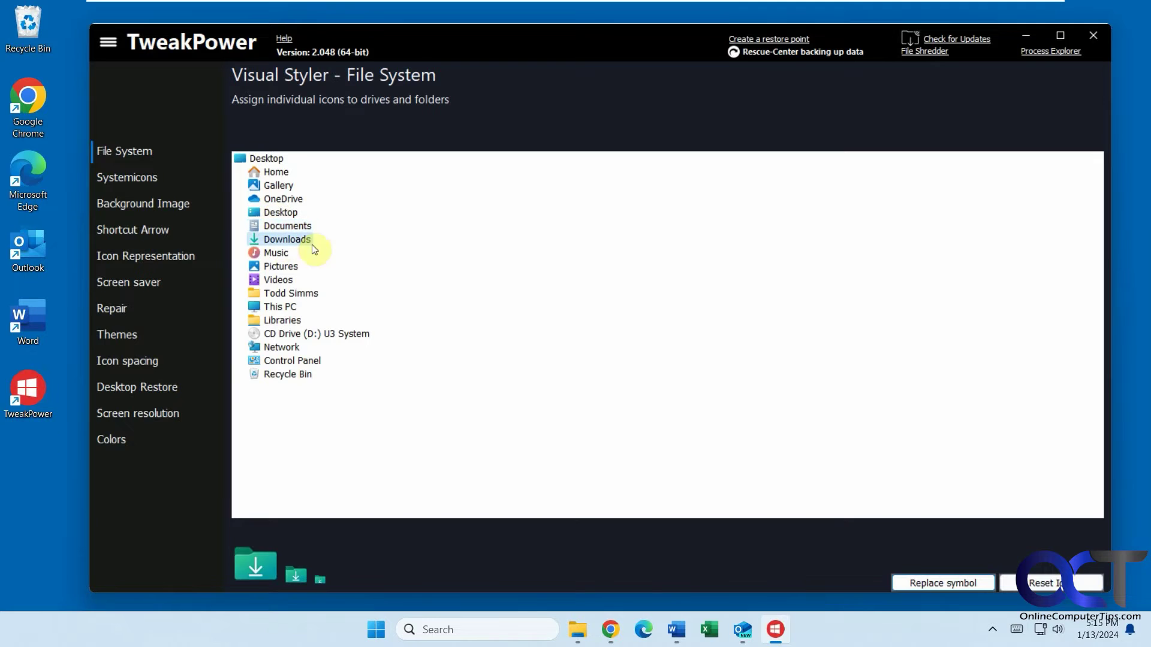
click(966, 581)
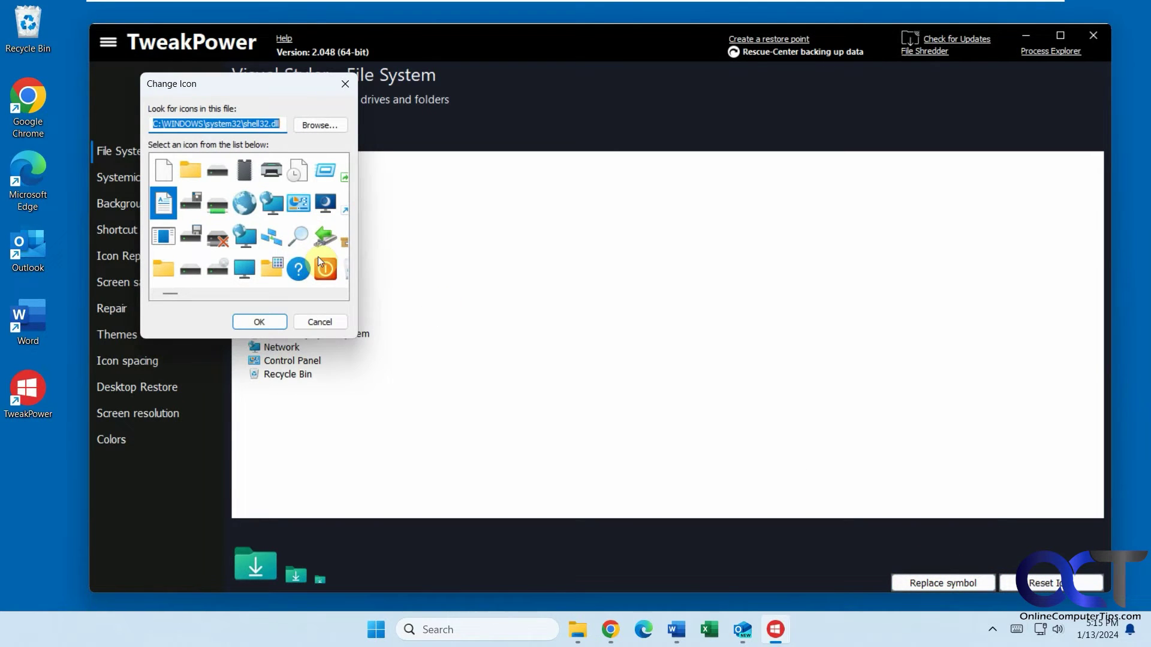
click(325, 269)
click(277, 322)
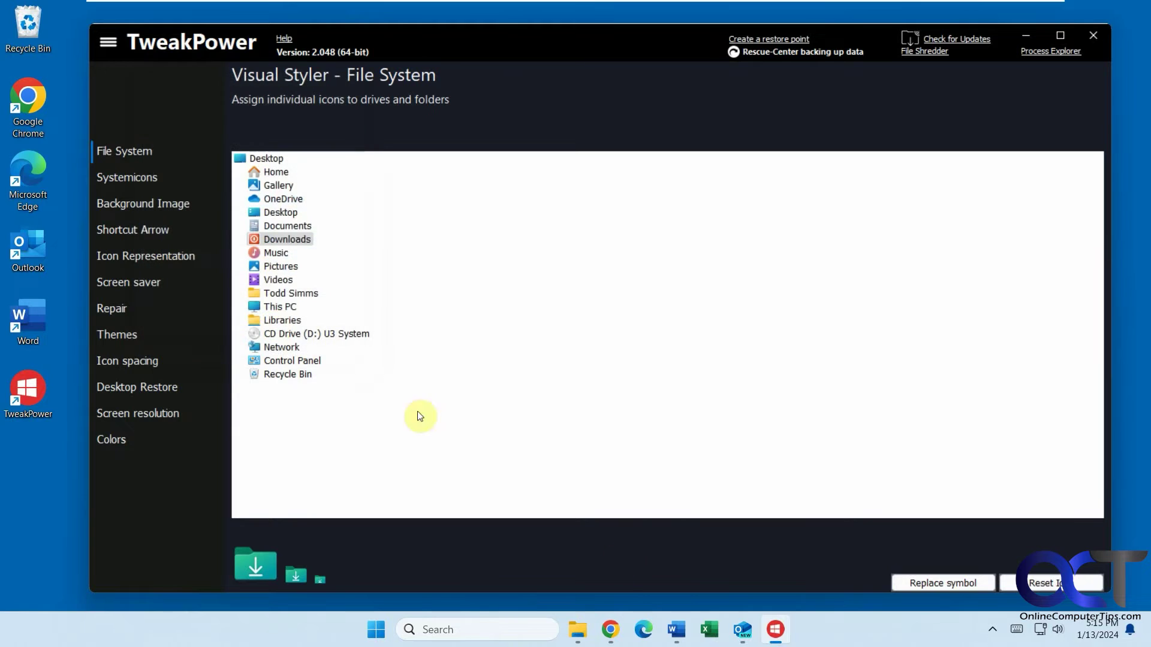
click(578, 629)
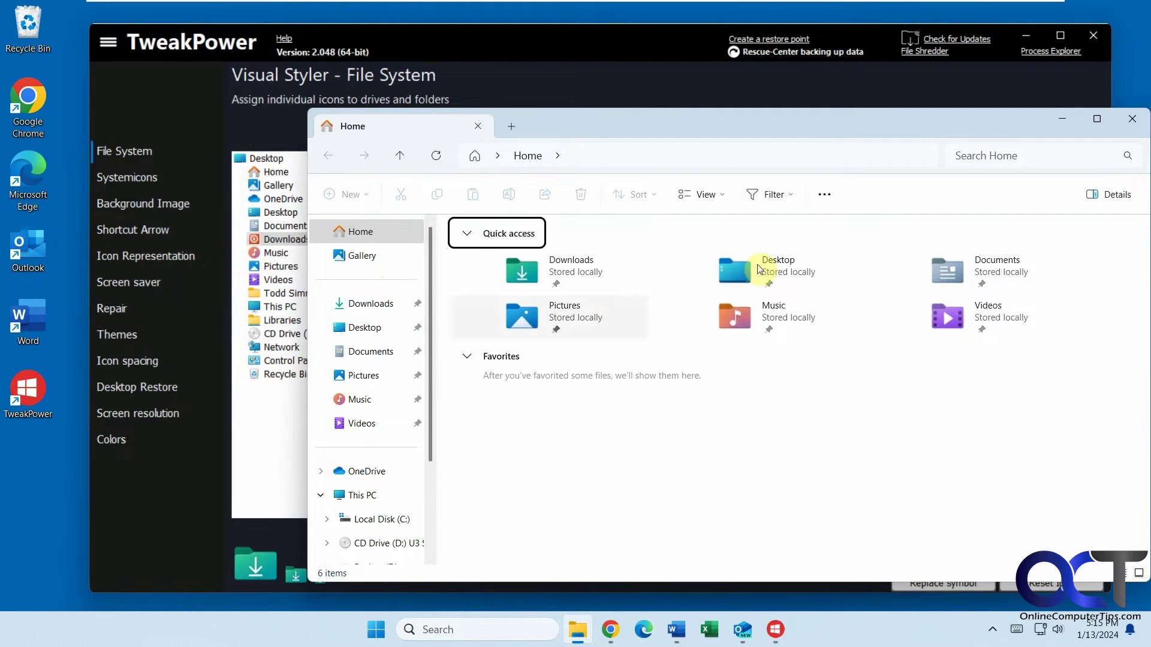
Step: Minimize the File Explorer Home window to return to TweakPower
click(1061, 126)
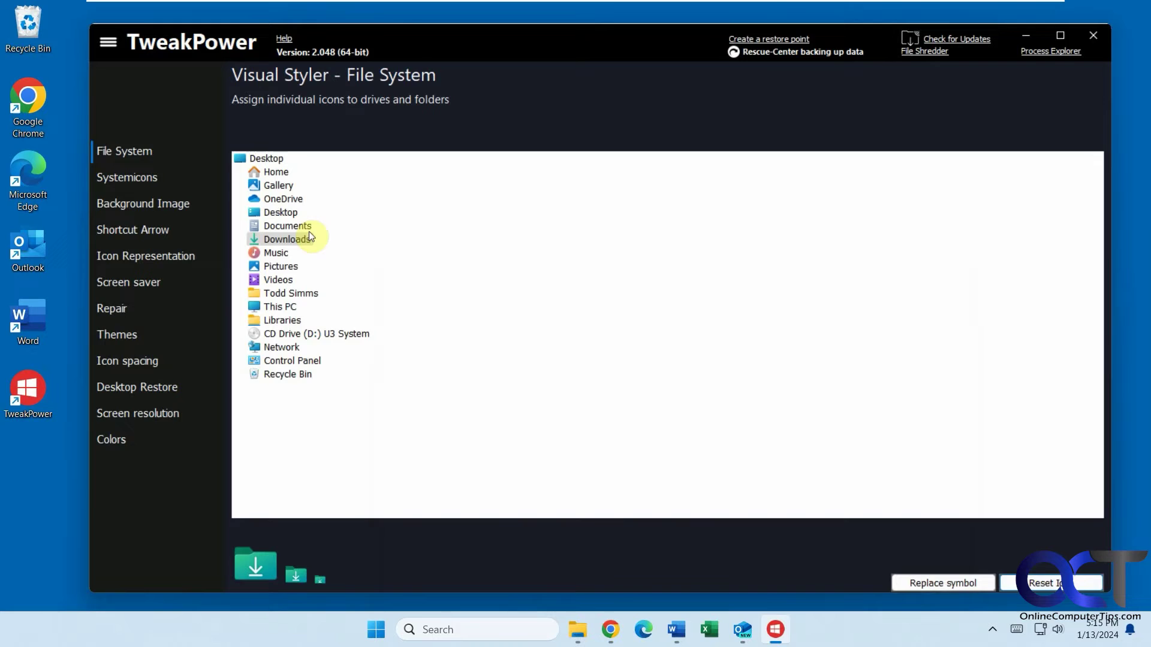
Step: View Visual Styler's Background Image, Shortcut Arrow, Icon Representation, Screen saver, Repair and Themes pages
click(174, 203)
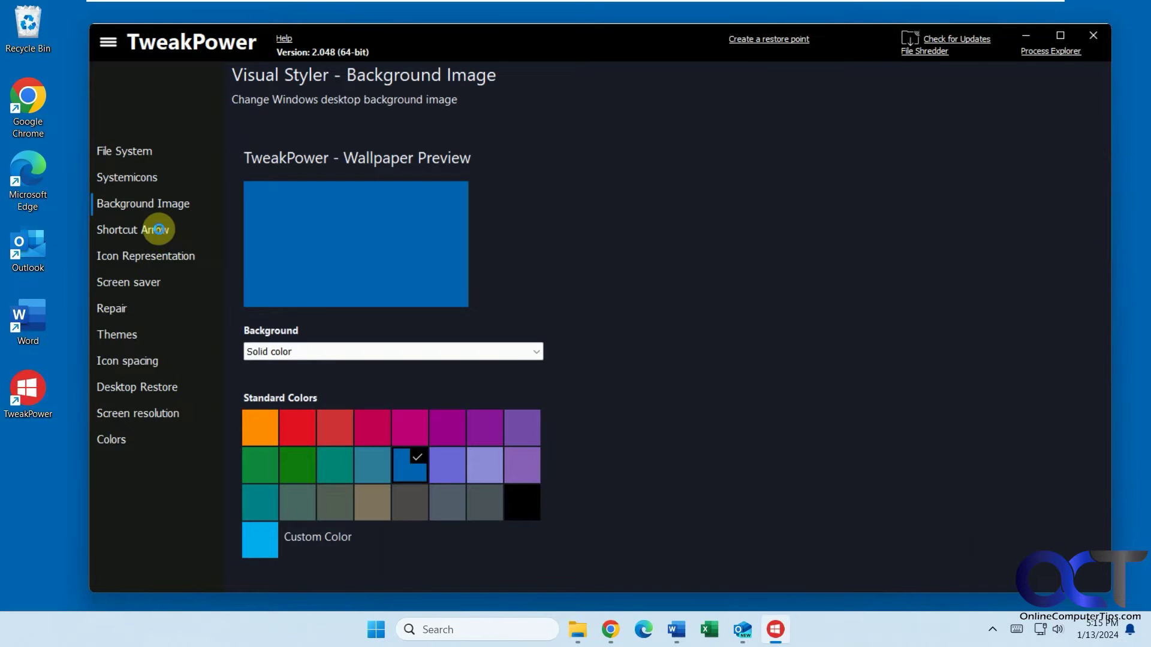
click(159, 229)
click(152, 257)
click(141, 283)
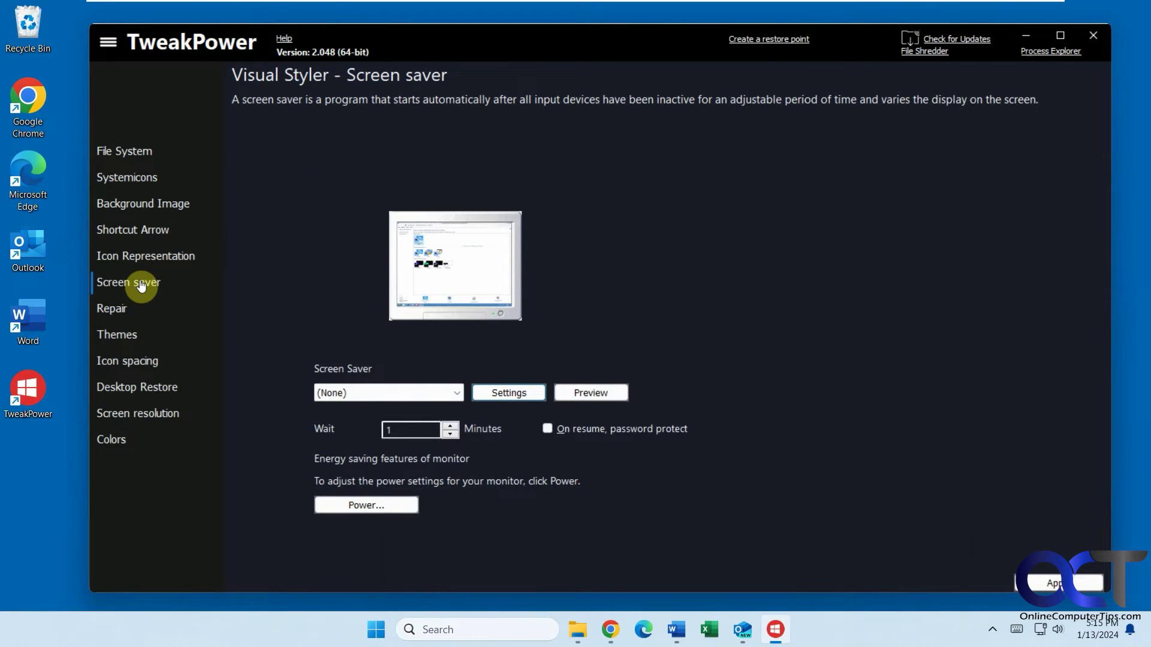
click(123, 312)
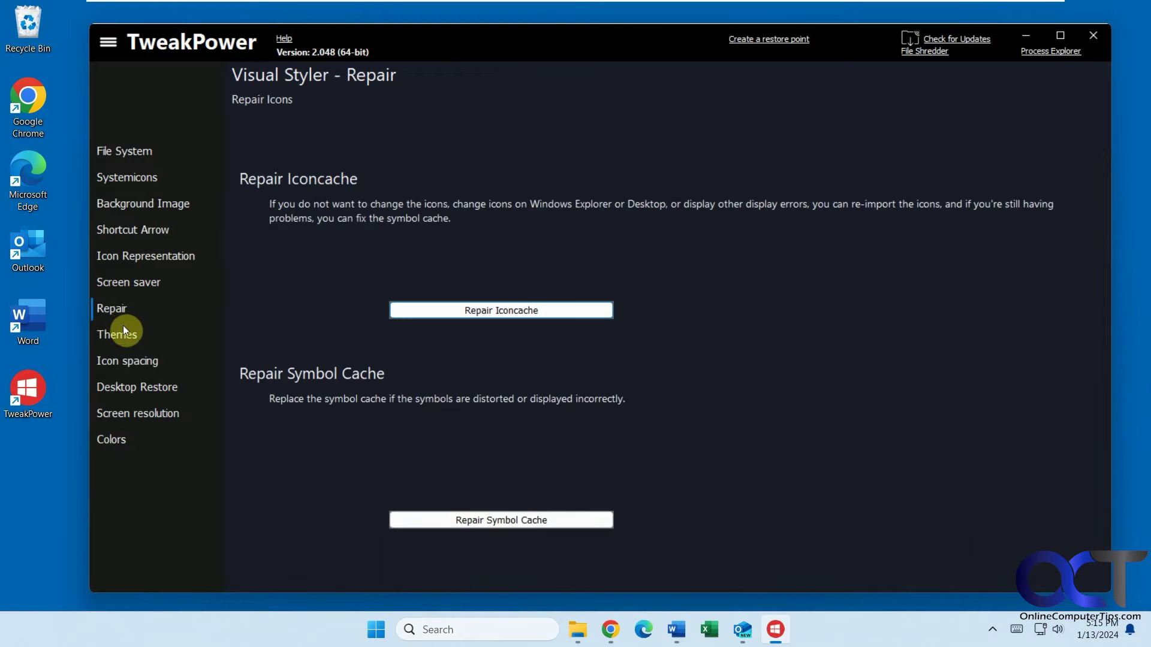
click(120, 336)
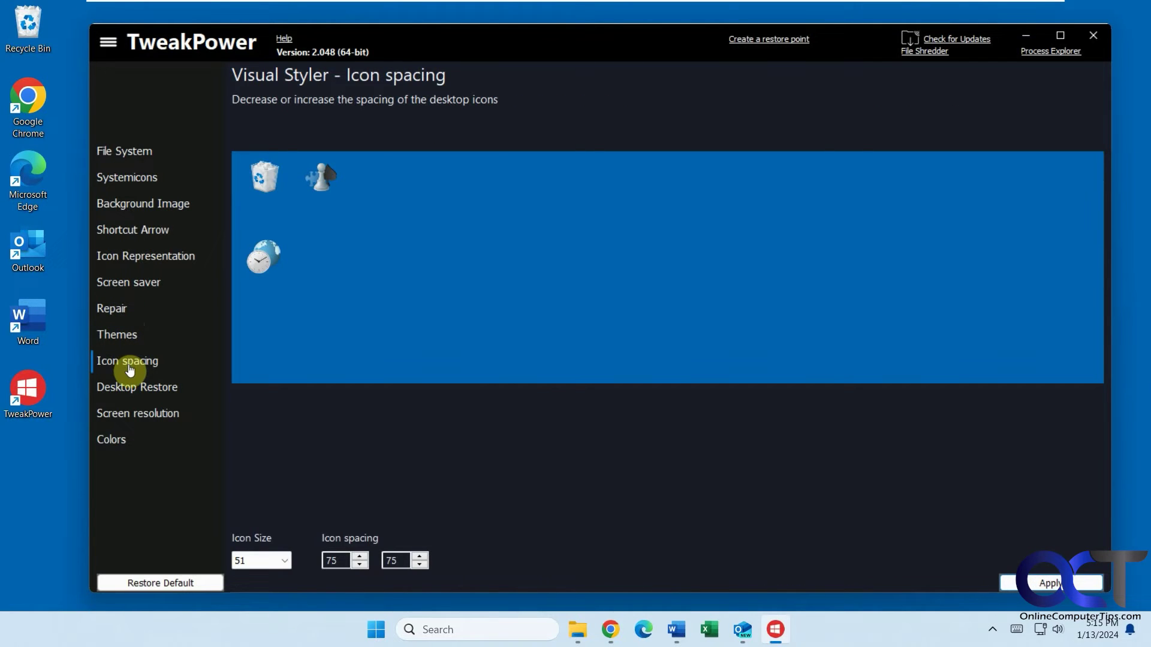
Step: Look at System Settings' File Types and Folder Options tabs, then return to the Windows overview
click(108, 42)
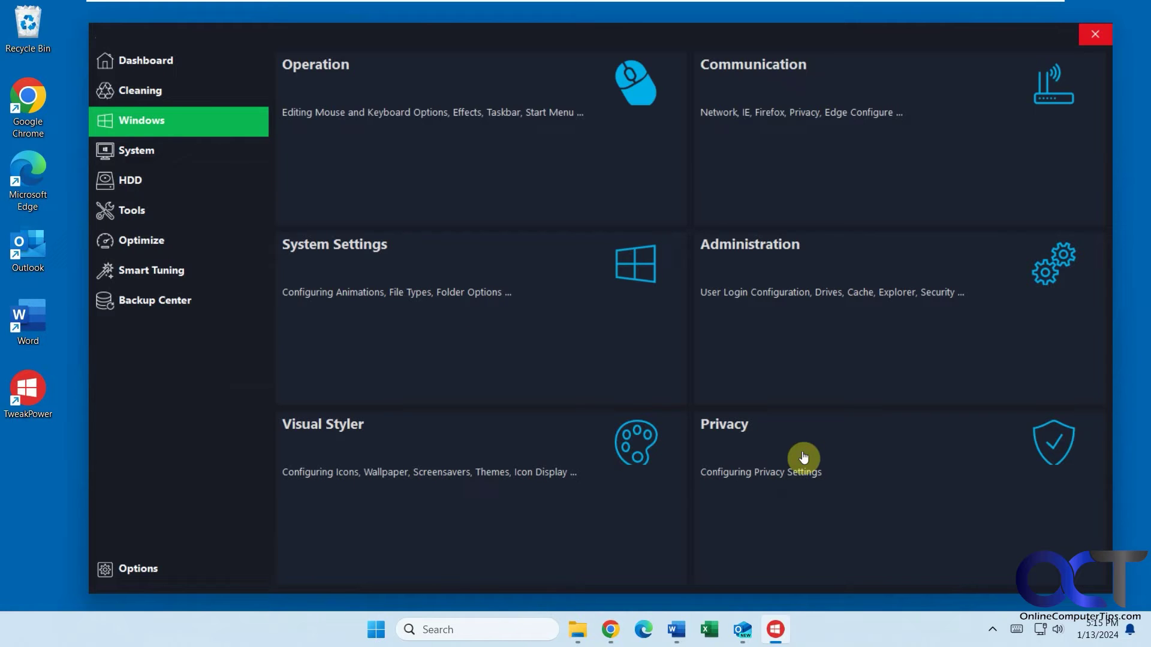
click(439, 290)
click(241, 138)
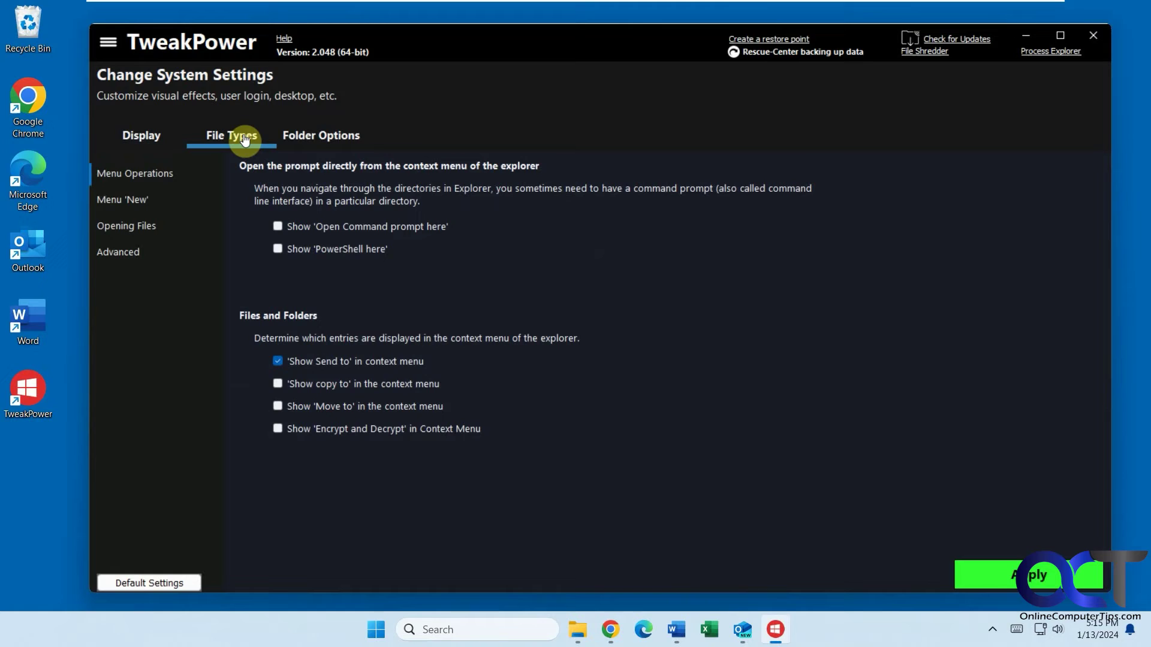
click(322, 138)
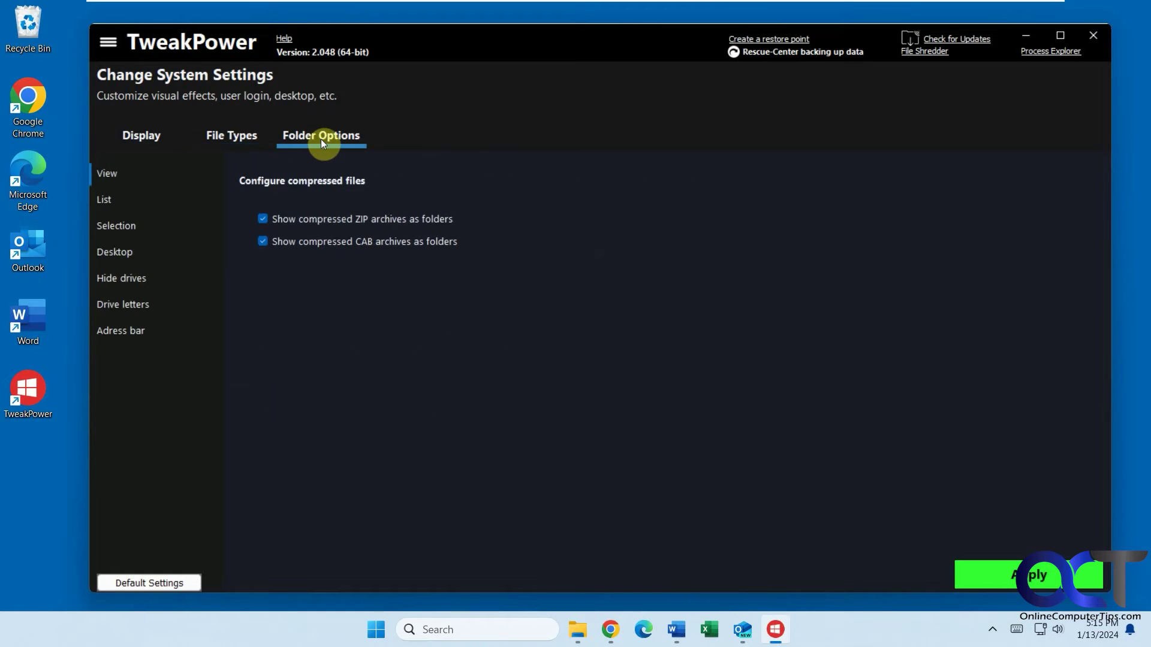
click(109, 43)
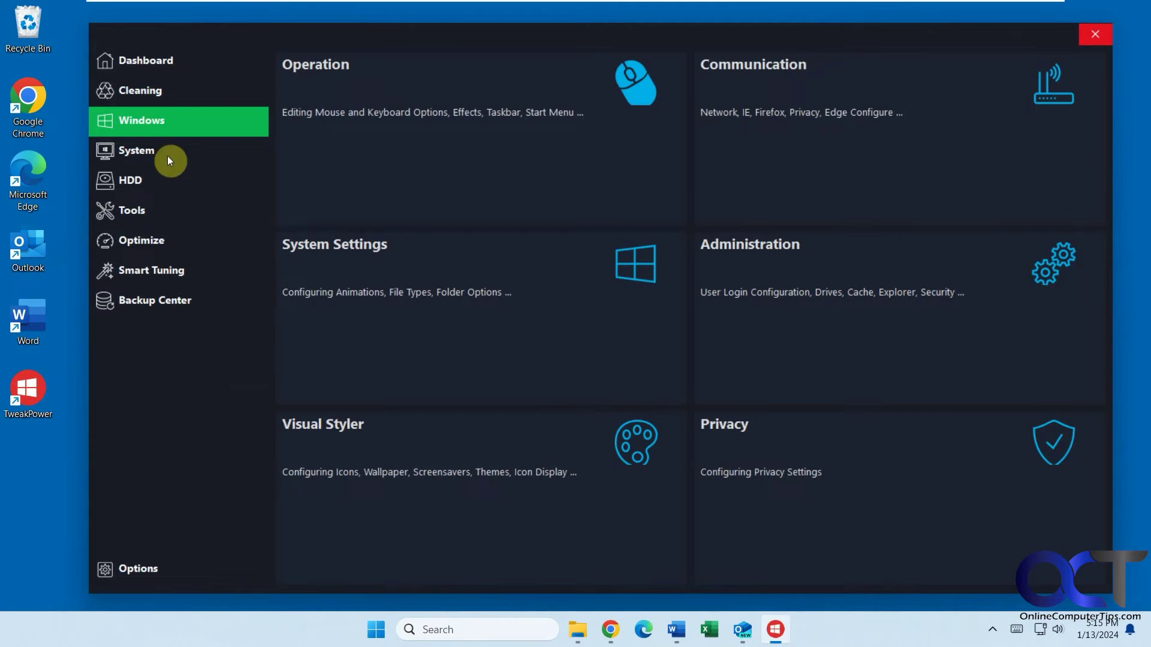
Step: Glance at the System section's startup manager, Uninstaller, Hardware Information and System Information pages
click(145, 151)
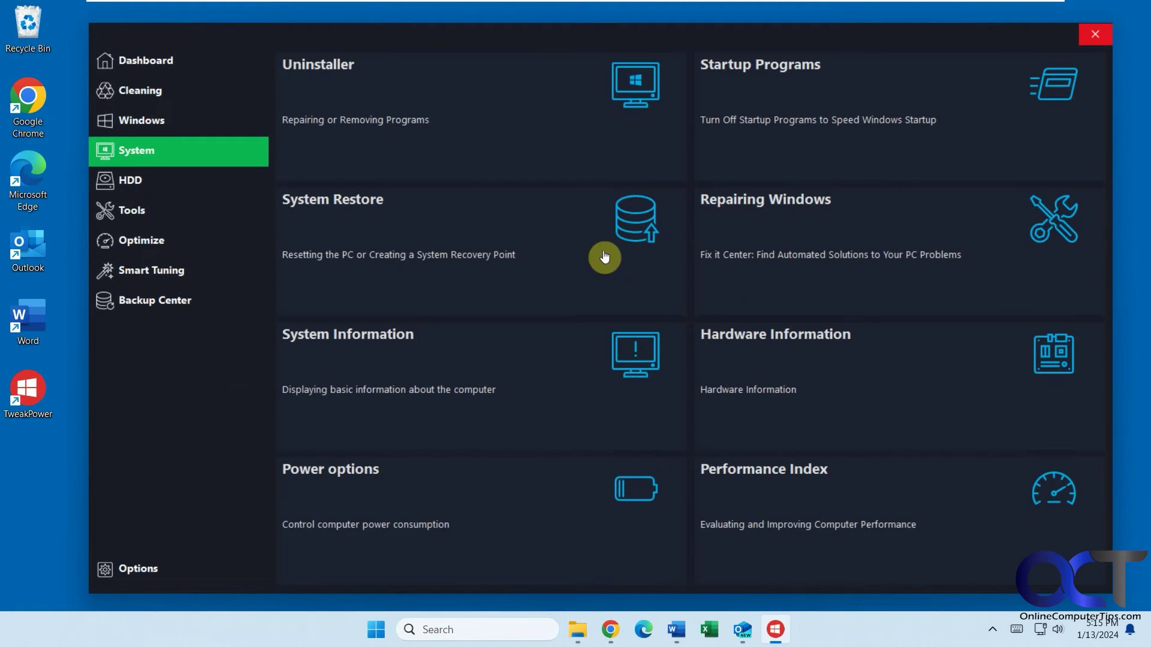
click(830, 126)
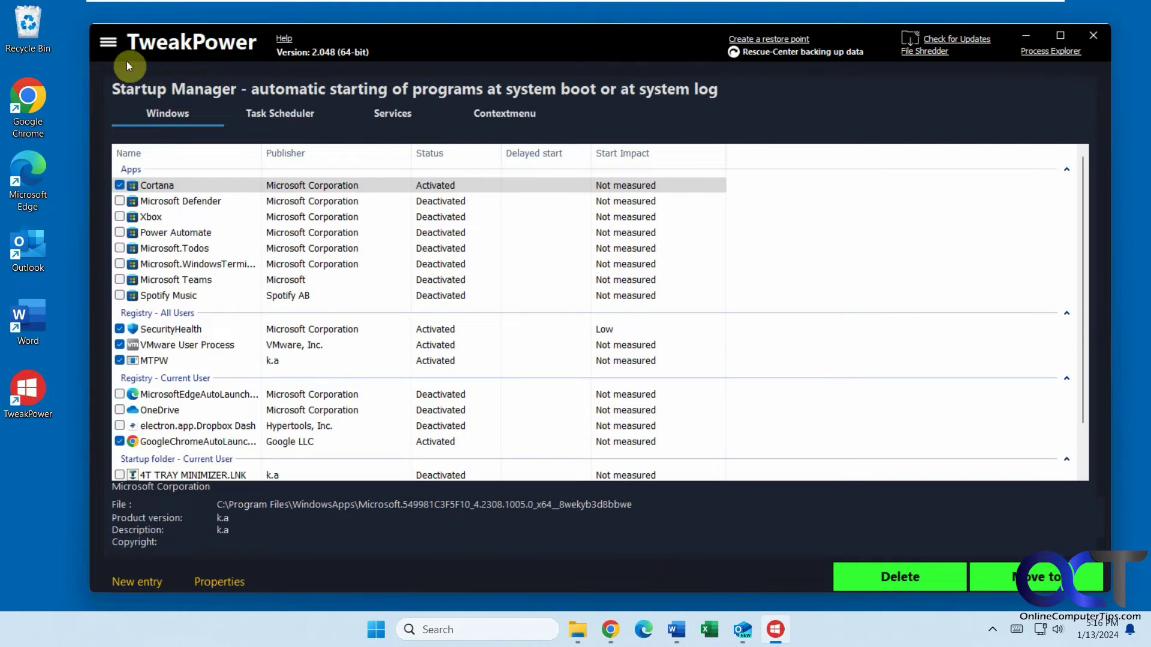
click(117, 53)
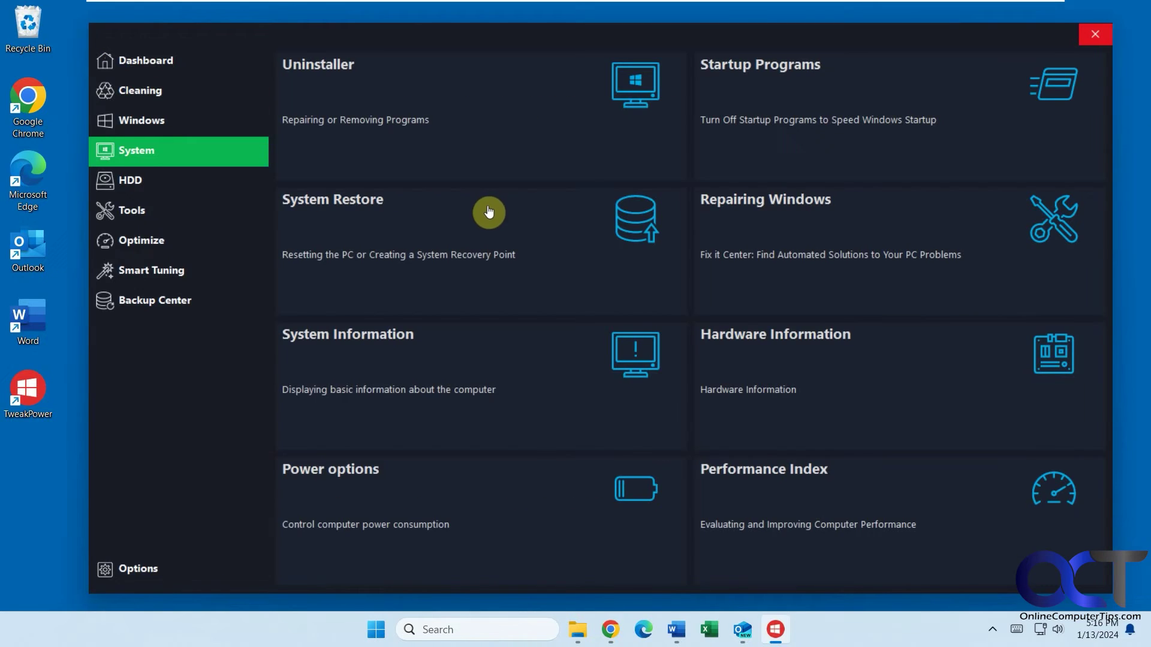
click(447, 131)
click(119, 51)
click(721, 311)
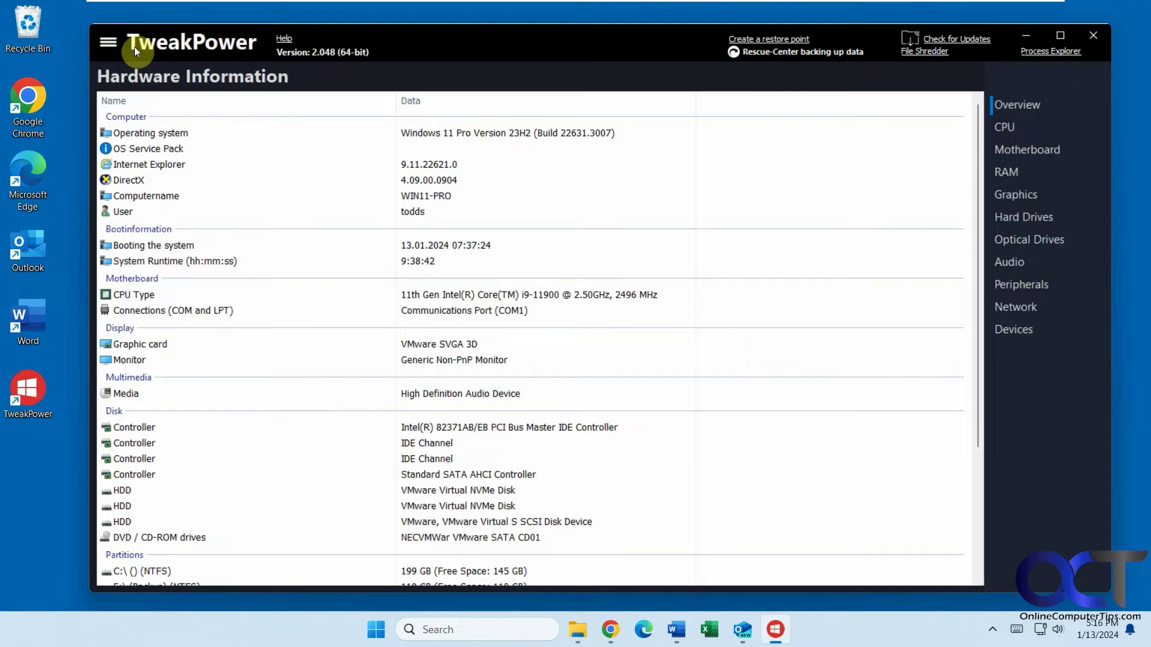
click(118, 44)
click(432, 330)
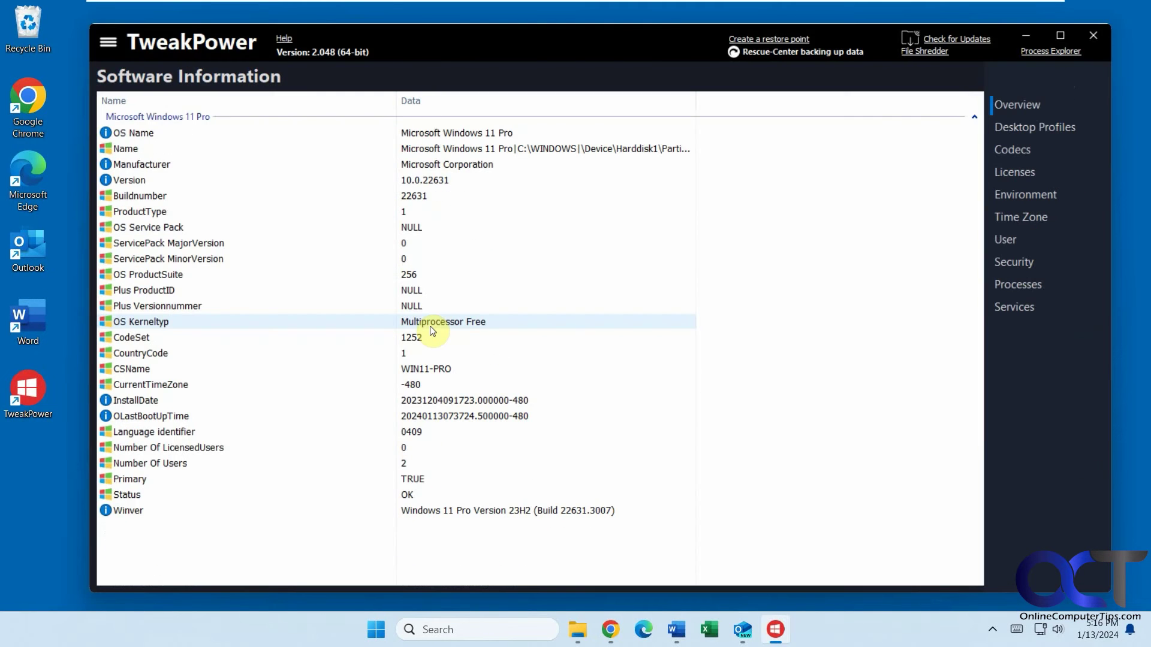
Step: View the power plan settings and the Performance Index's 6.9 base score, then return
click(106, 46)
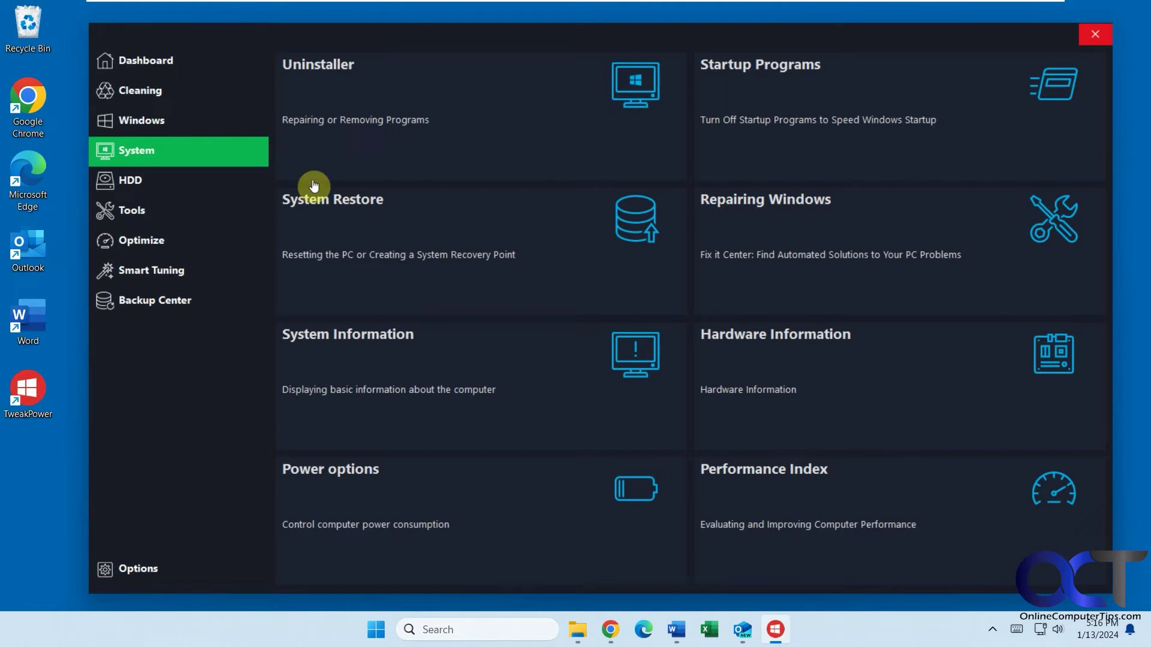
click(530, 475)
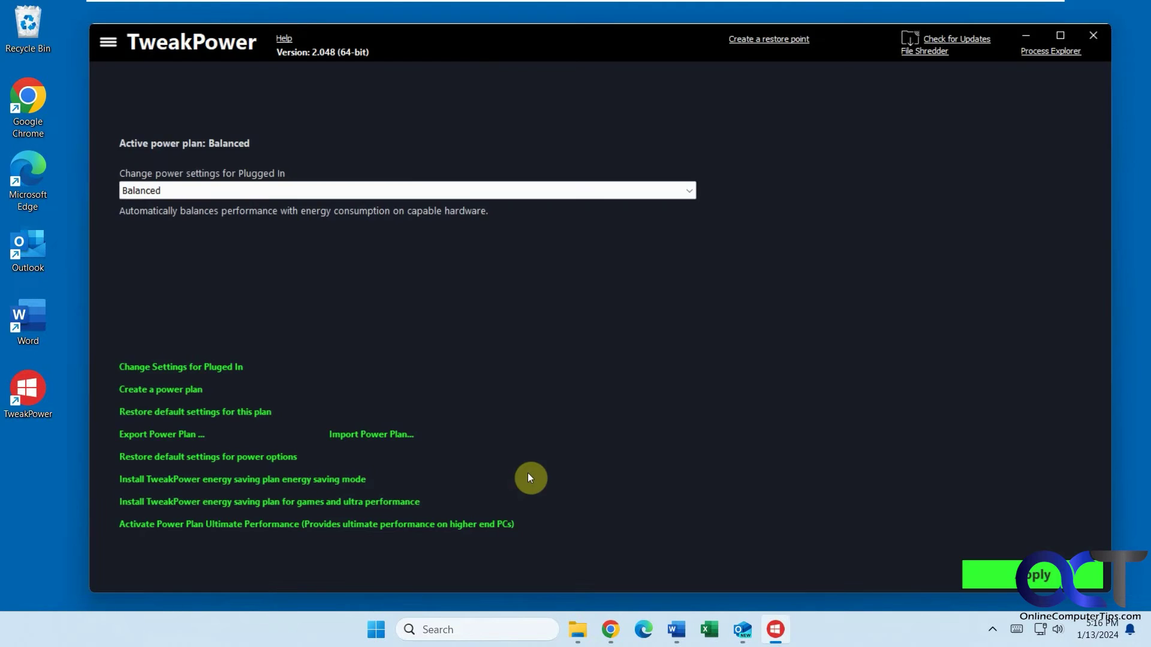
click(110, 44)
click(793, 479)
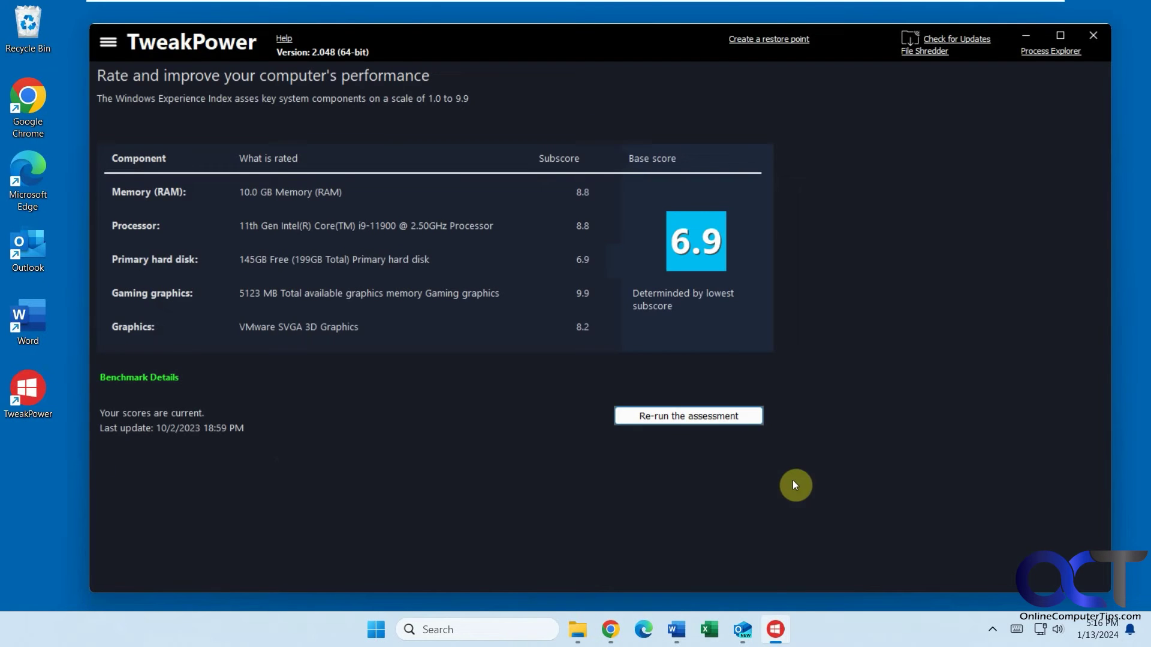
click(108, 42)
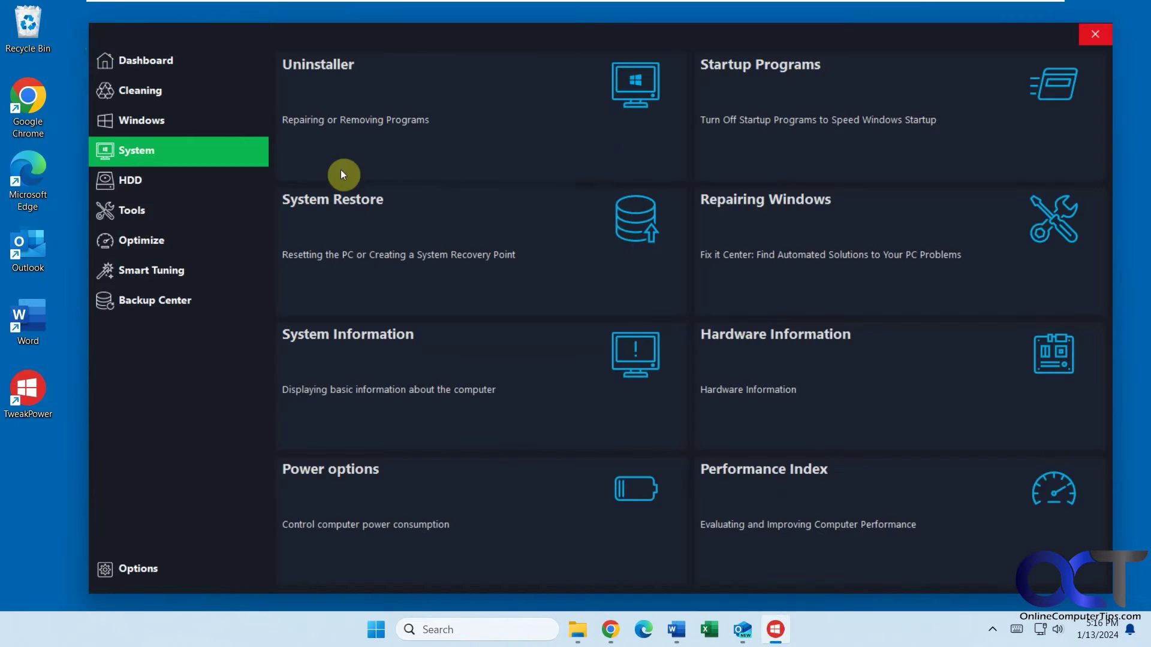
Step: Open the HDD tools and check FolderSizer's C:\Users folder sizes before closing it
click(141, 181)
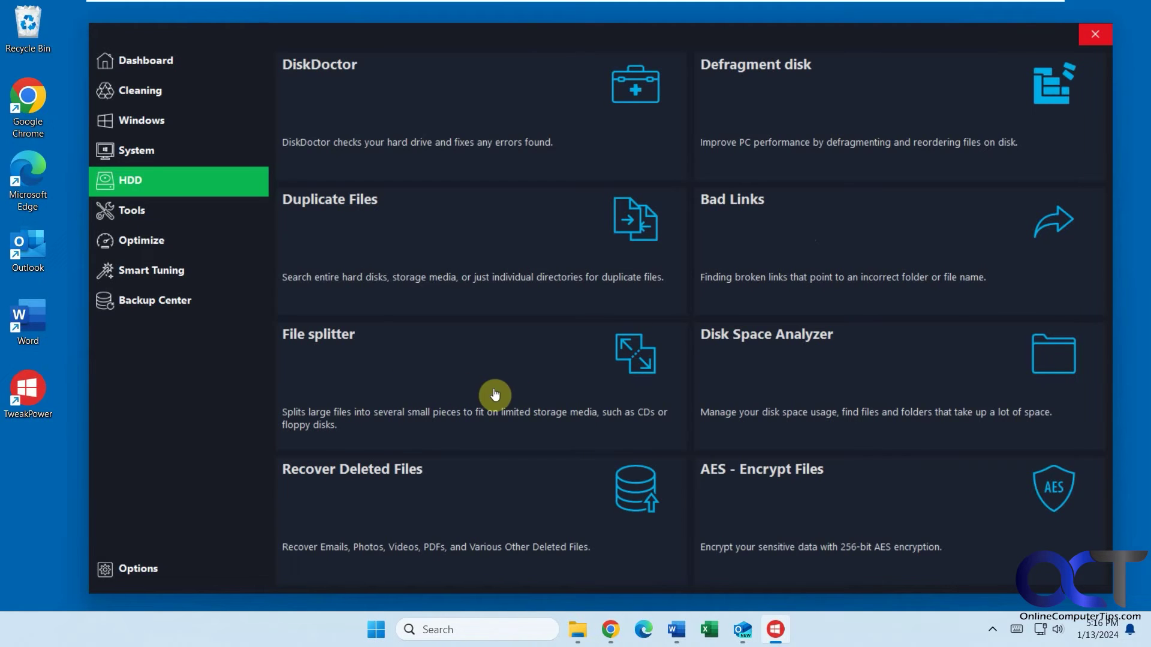
click(720, 391)
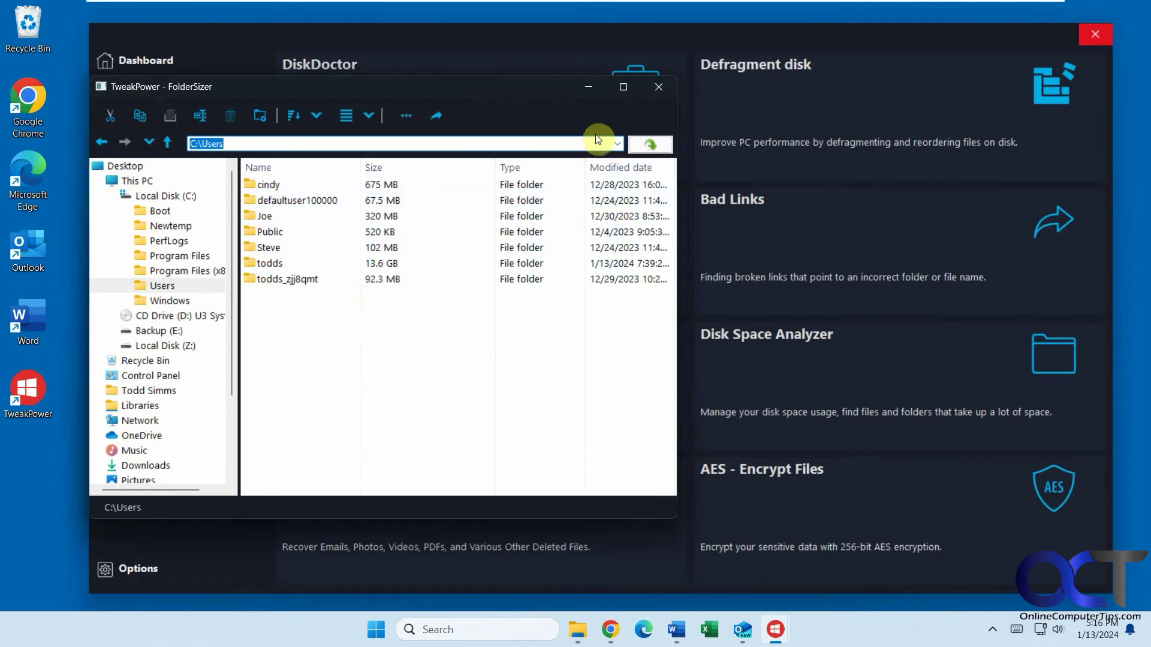
click(658, 89)
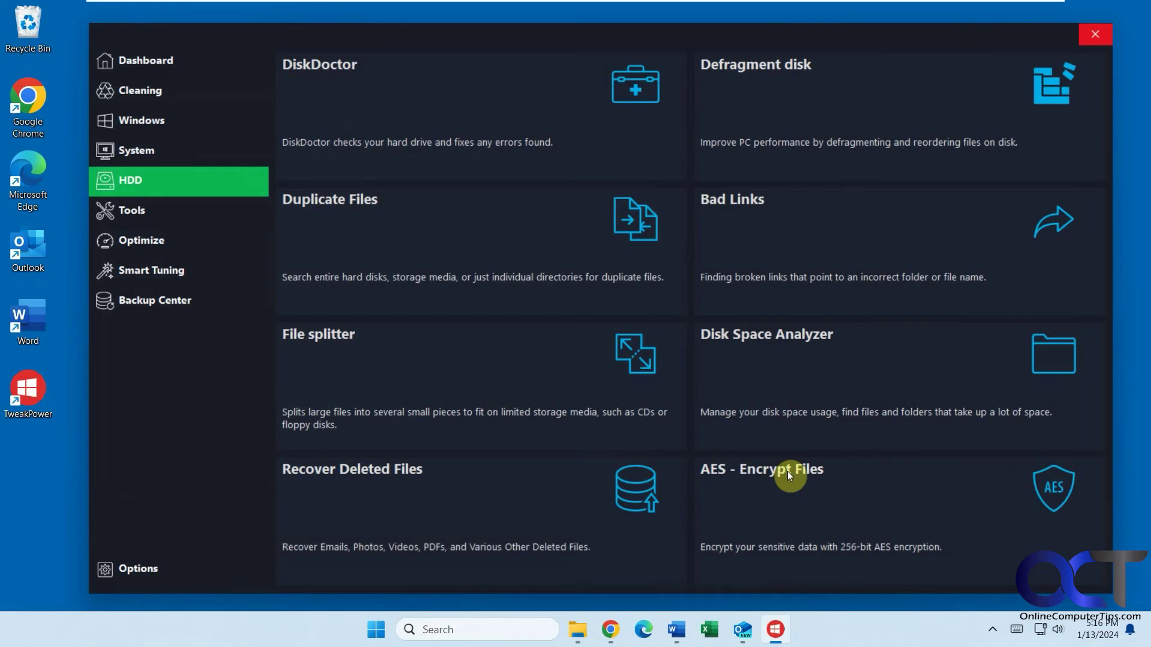
click(473, 495)
drag(637, 148, 631, 84)
click(909, 549)
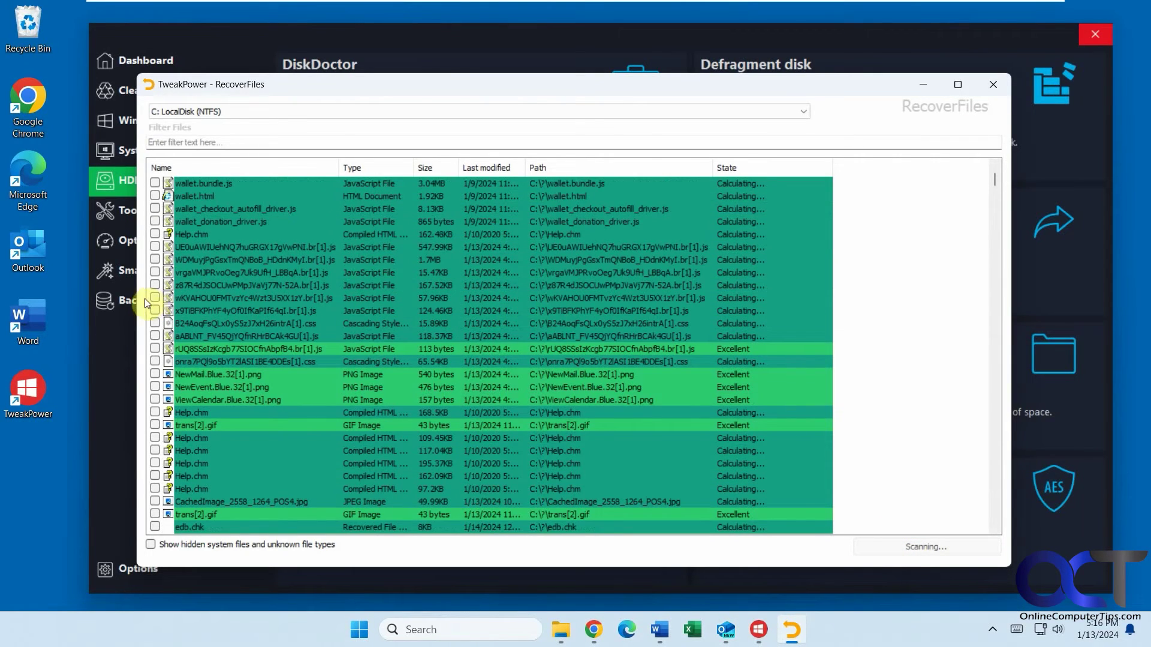
click(155, 298)
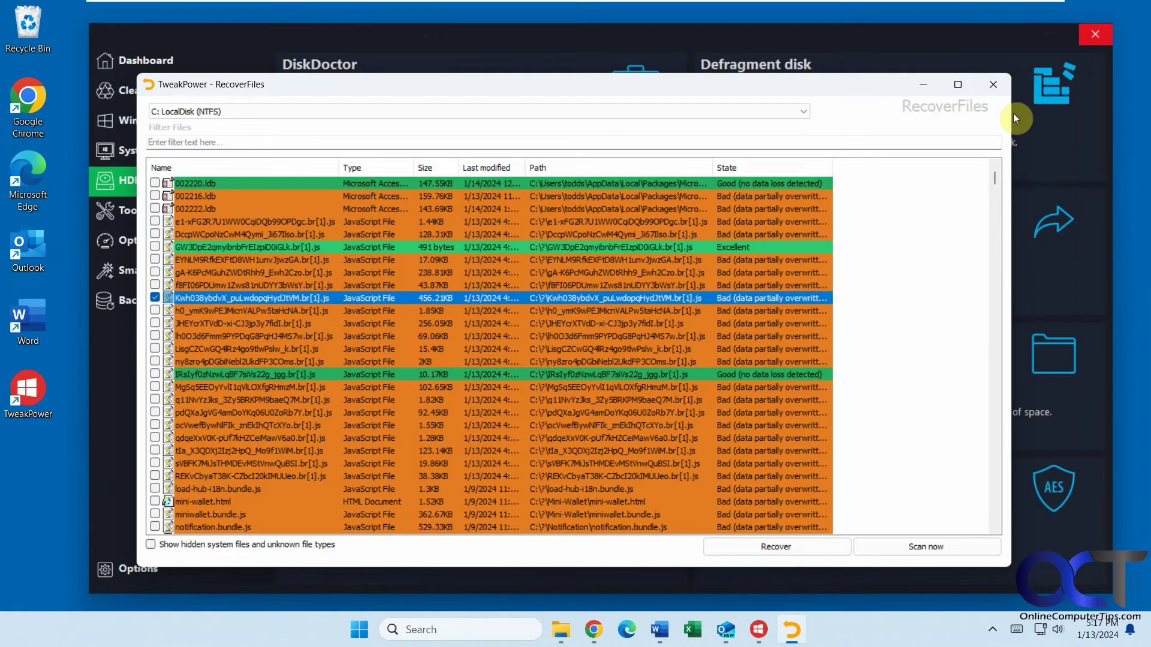
click(995, 85)
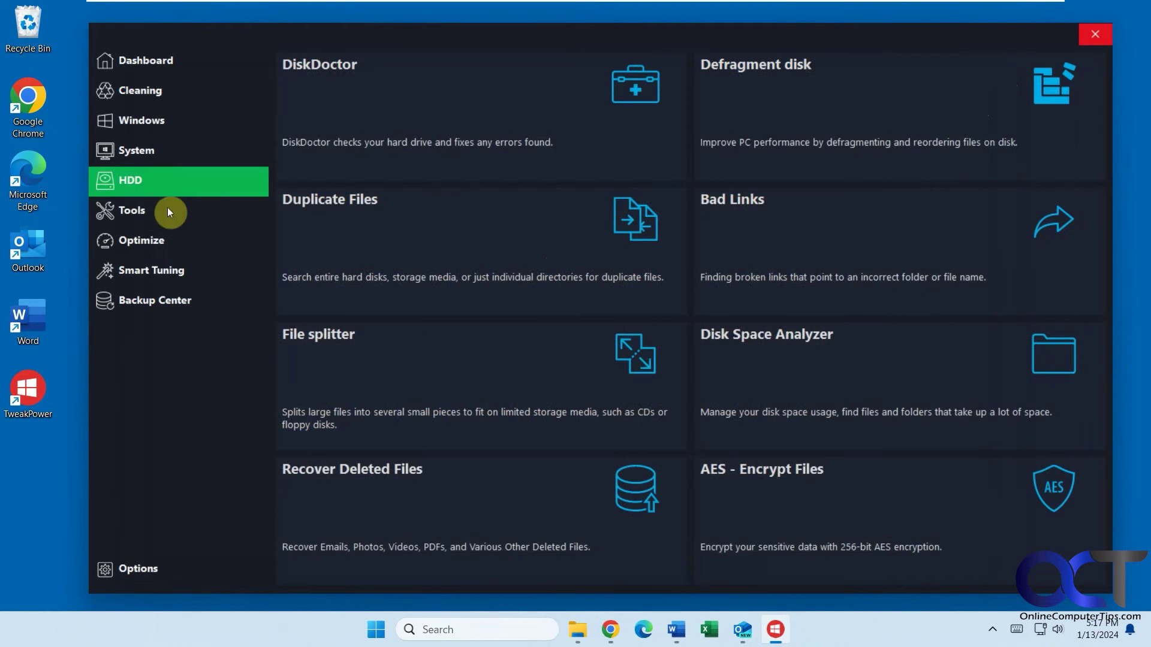
Step: Visit Tools, then Optimize's system settings module checklist and visual effects settings
click(133, 212)
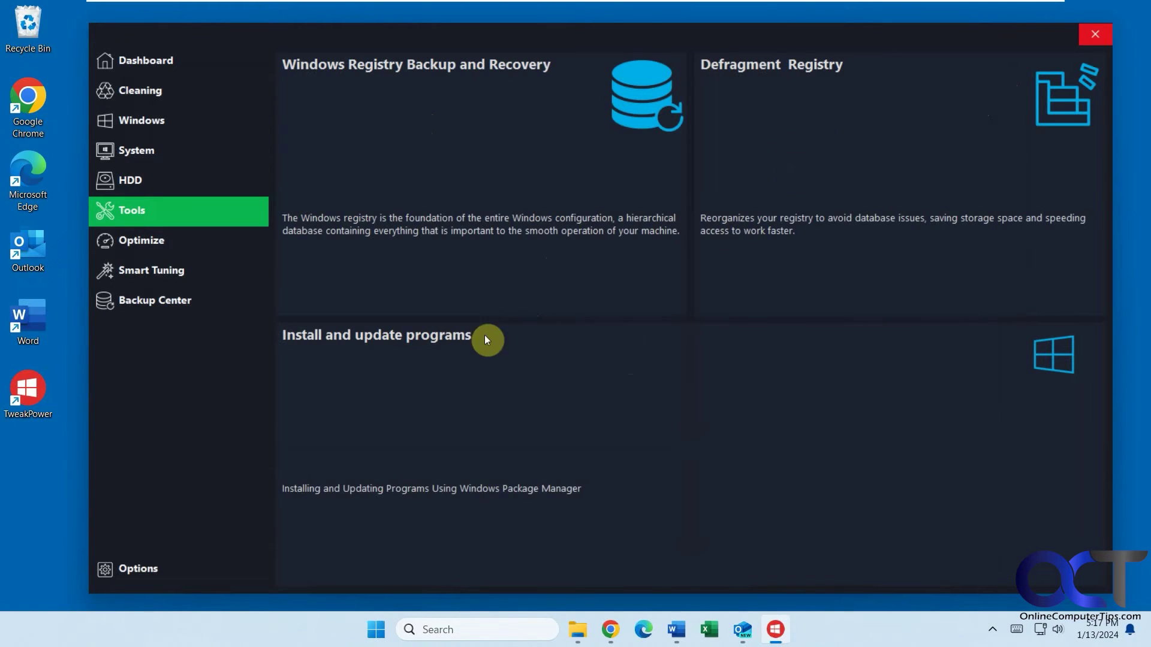
click(146, 245)
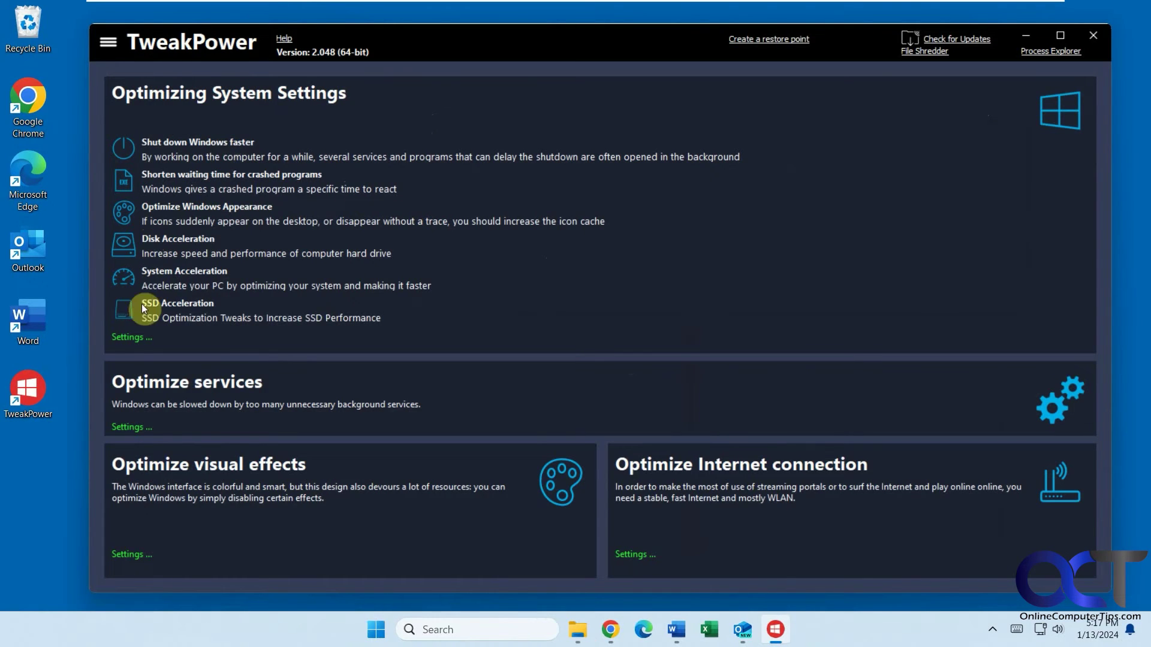
click(127, 337)
scroll(270, 217, down, 10)
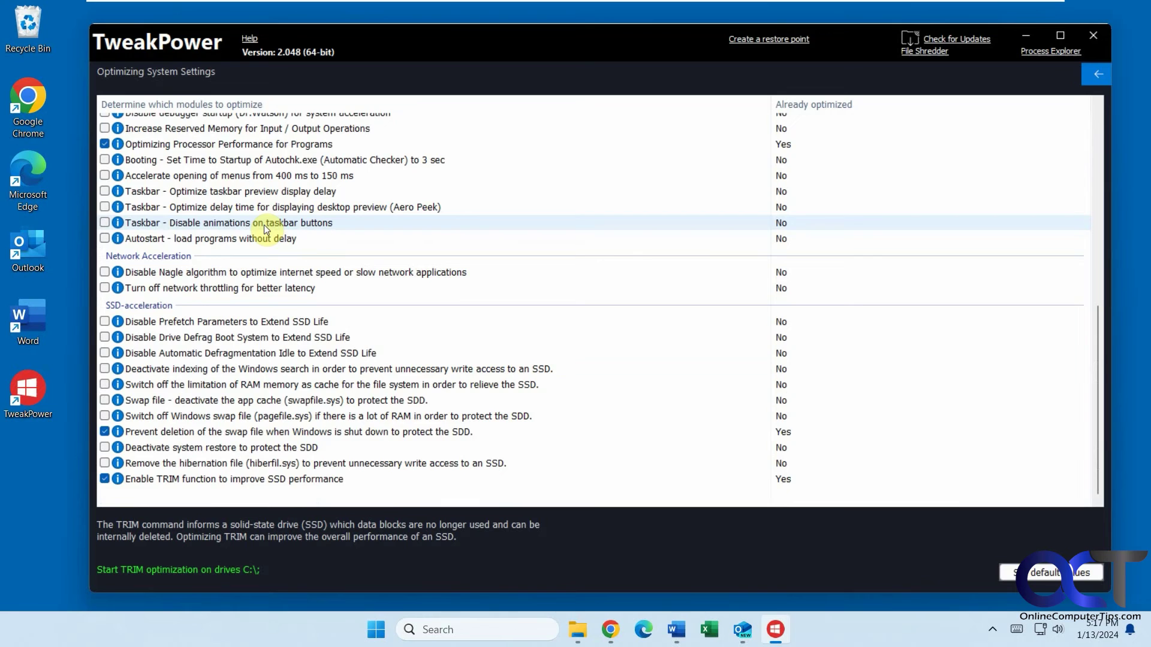
scroll(264, 225, up, 10)
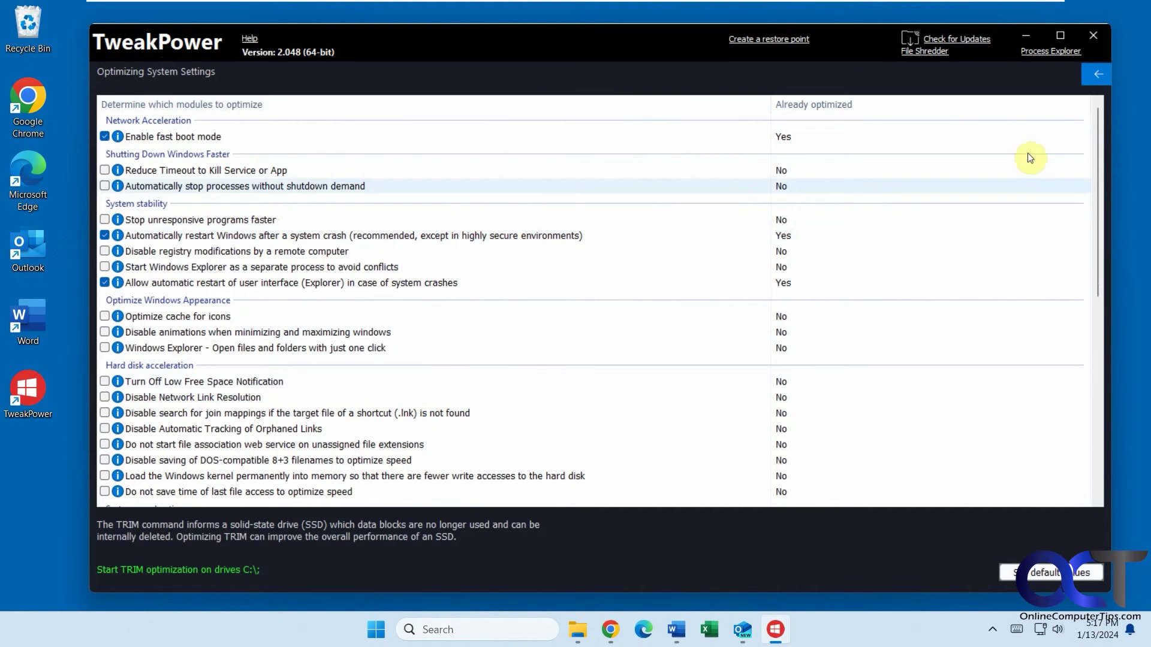
click(1094, 75)
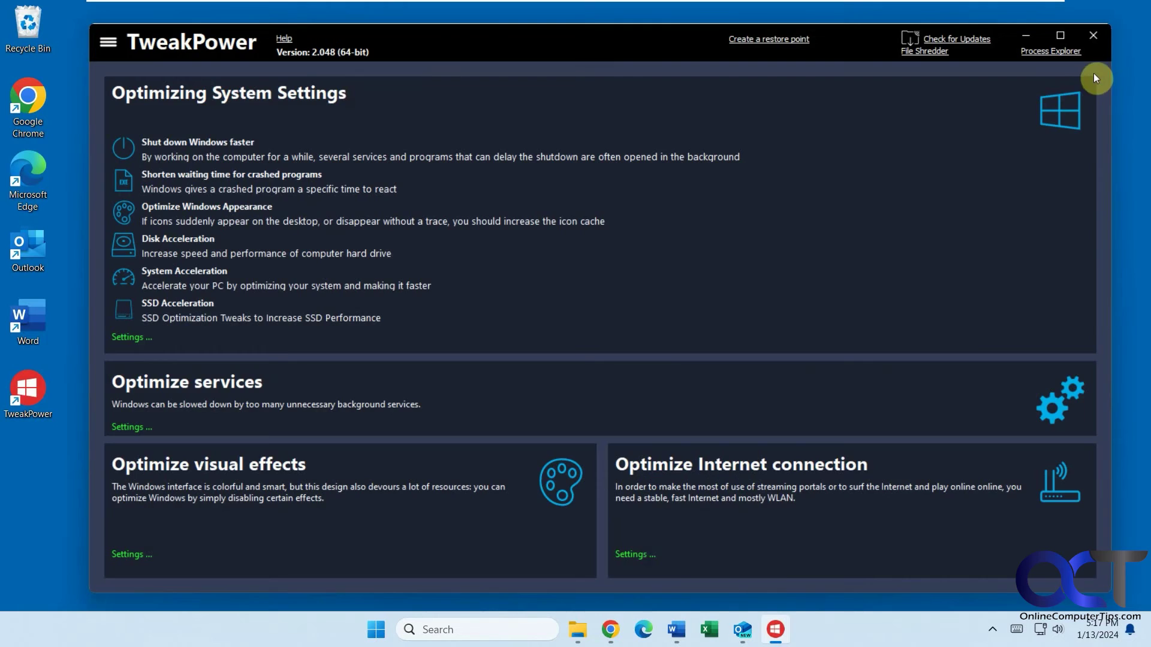
click(143, 555)
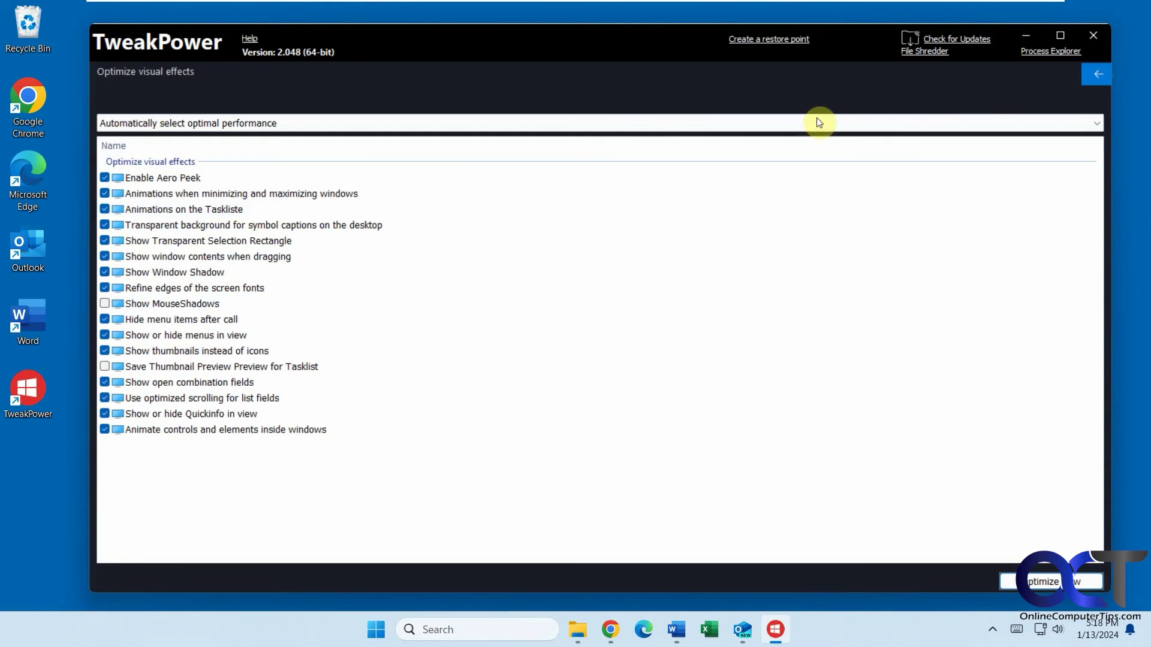
click(1097, 78)
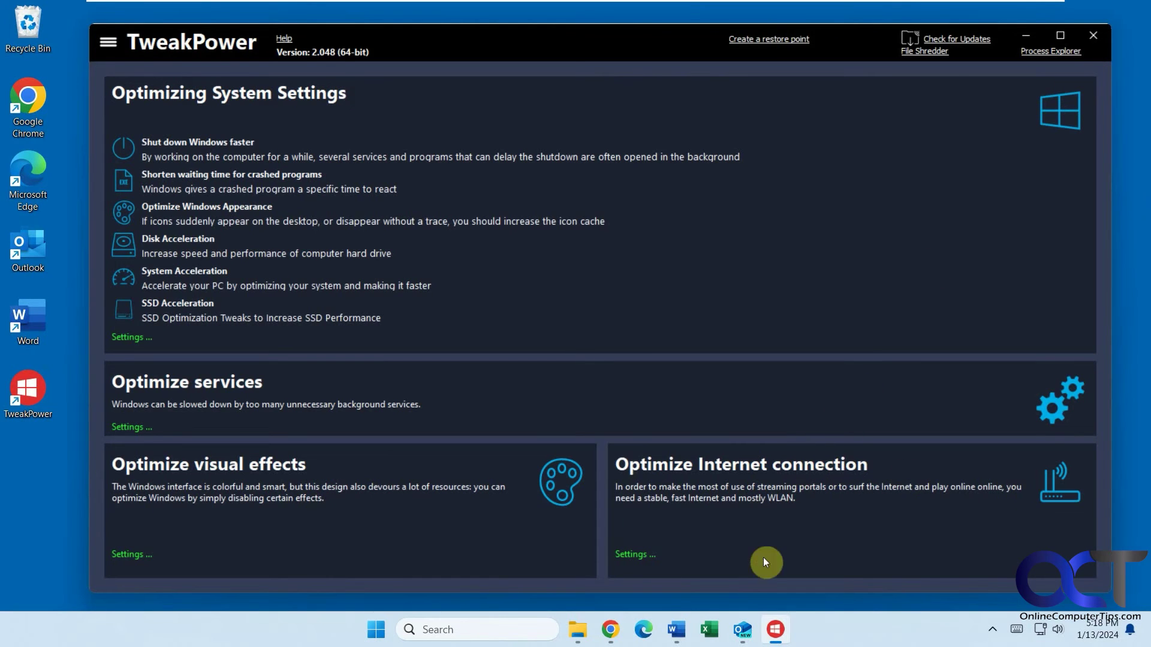
Step: Check the Internet connection settings, leaving the network adapter and Analogous connection type unchanged
click(634, 555)
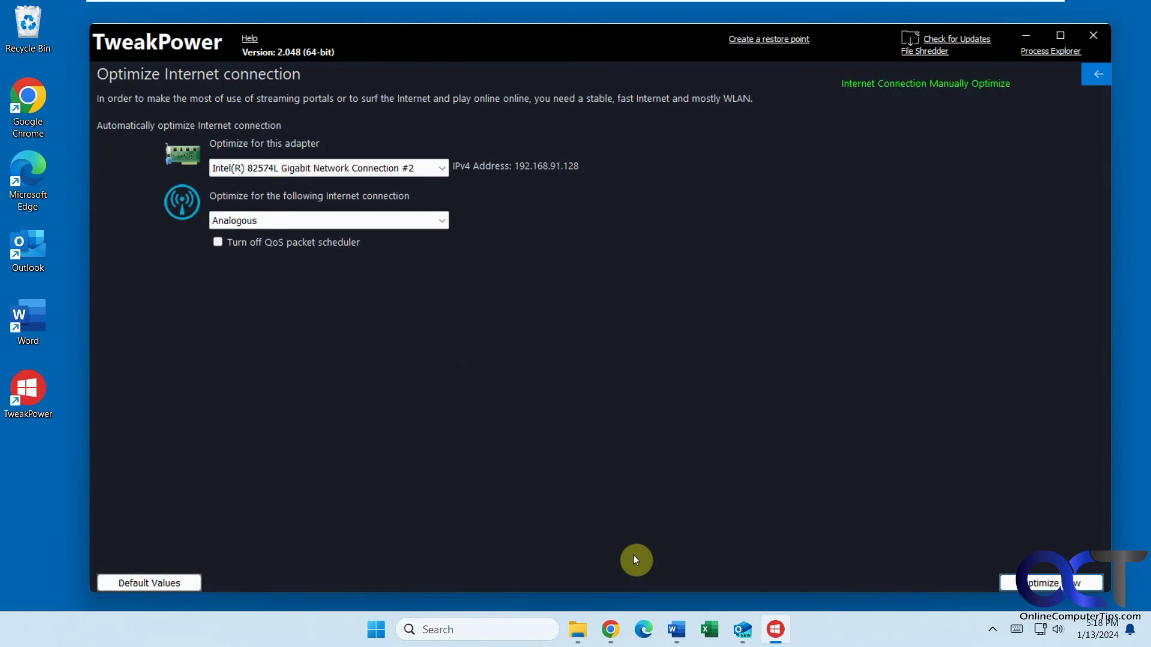
click(421, 169)
click(420, 168)
click(436, 222)
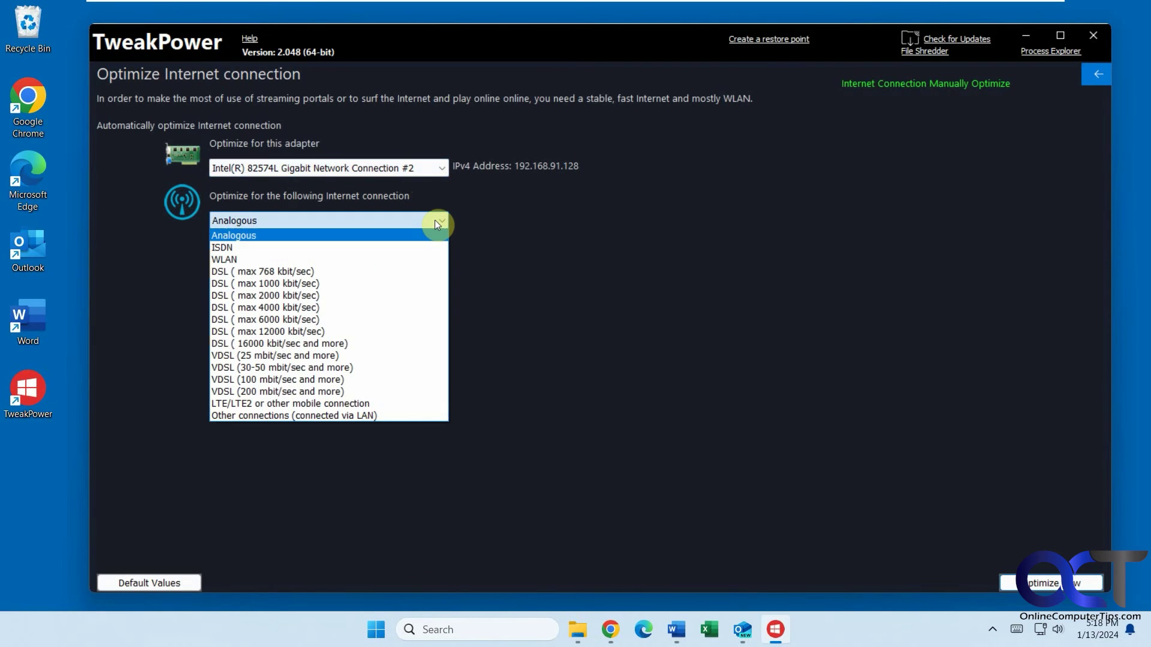
click(434, 221)
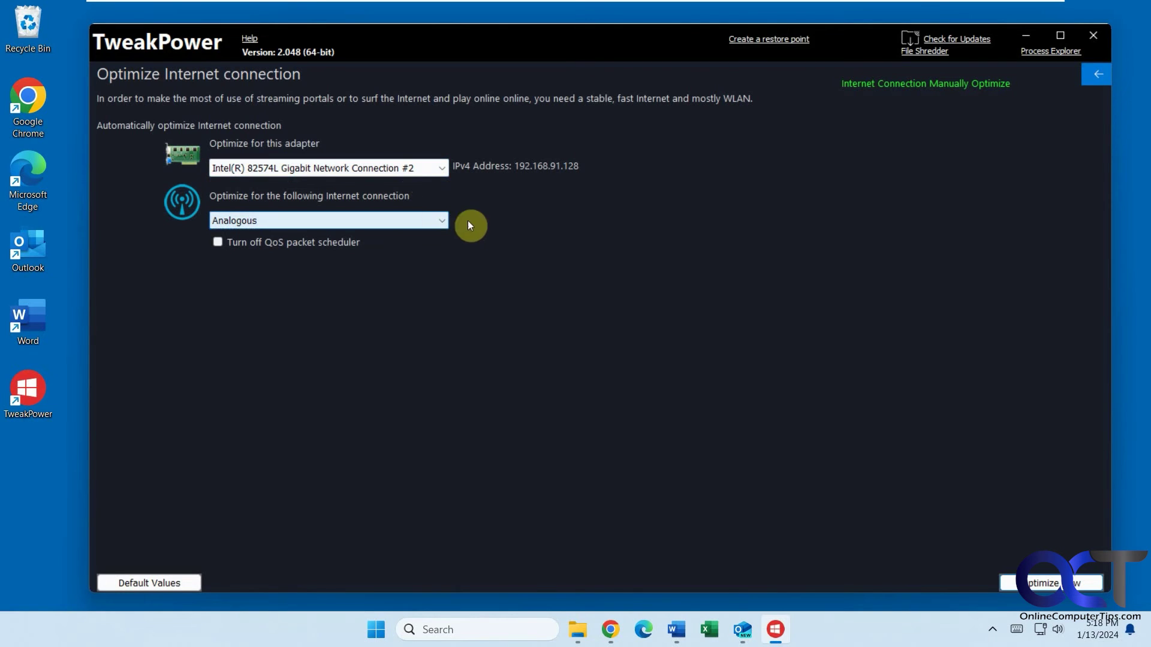
click(1100, 78)
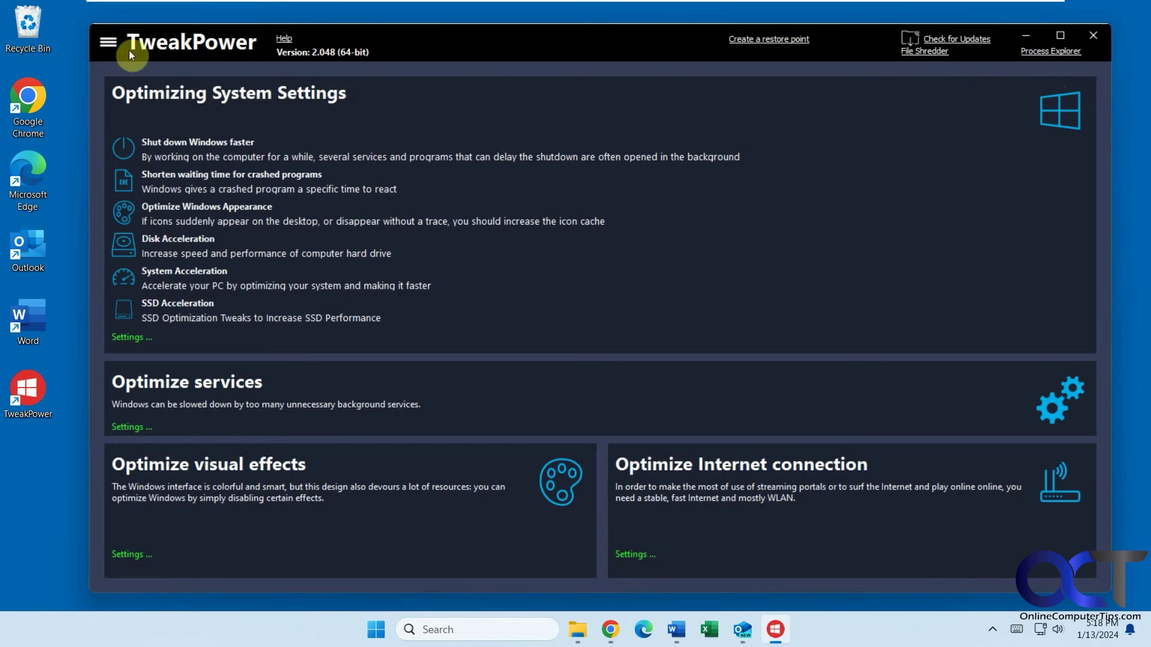
click(111, 42)
Step: Look at the Smart Tuning section and then the Backup Center
click(169, 278)
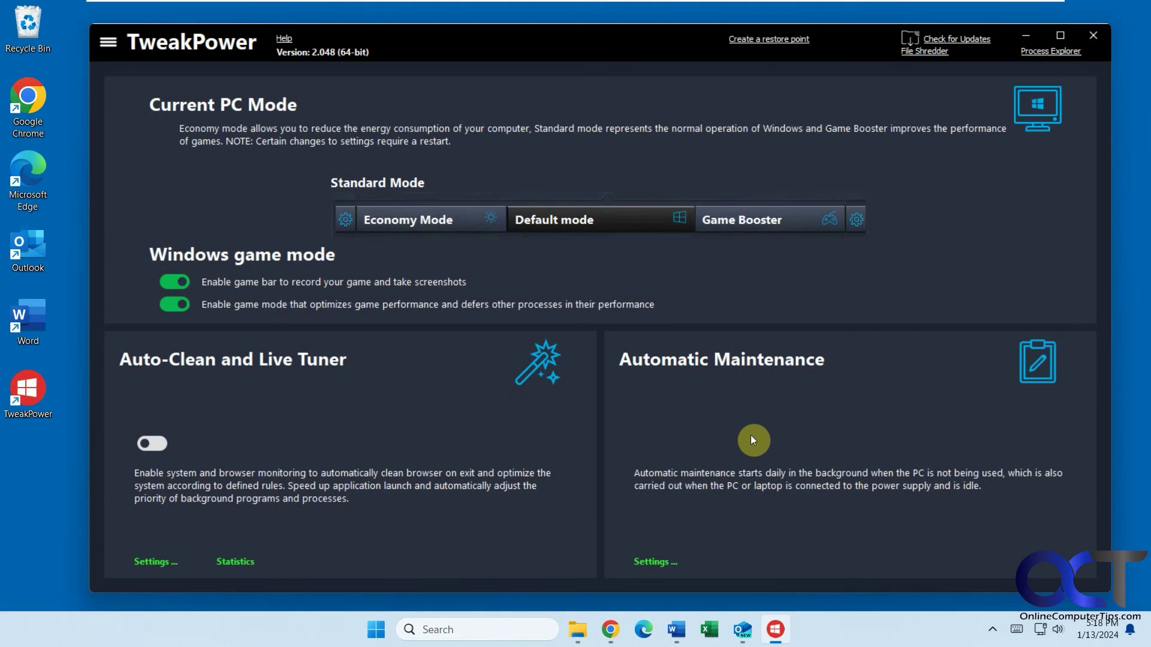
click(116, 43)
click(169, 303)
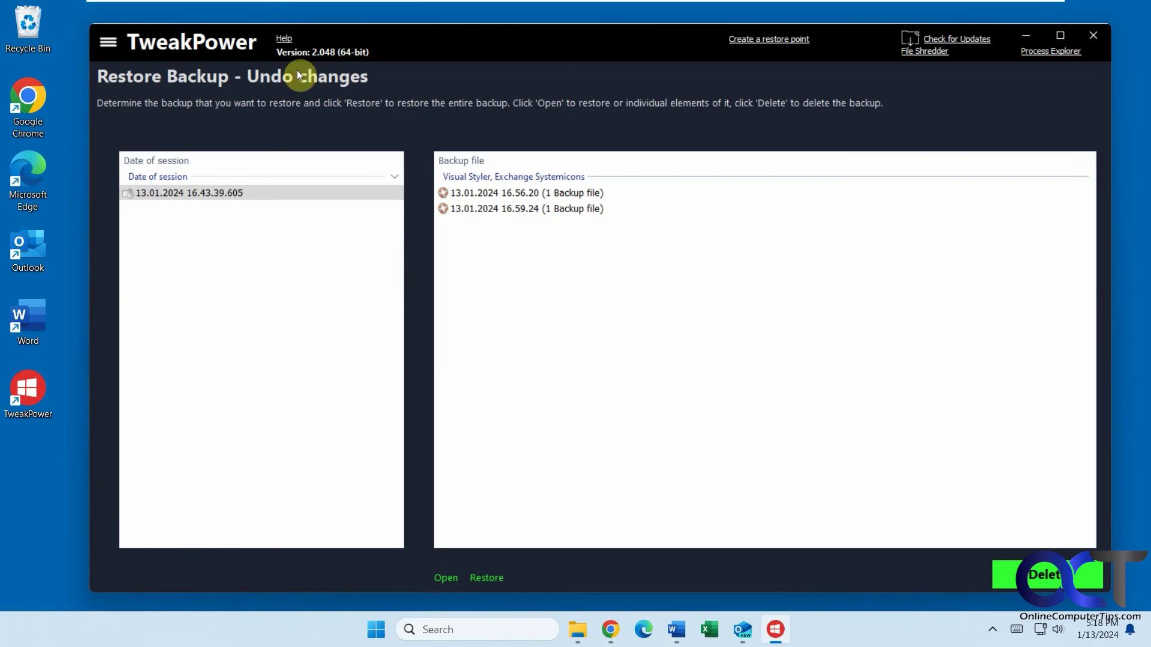
click(110, 42)
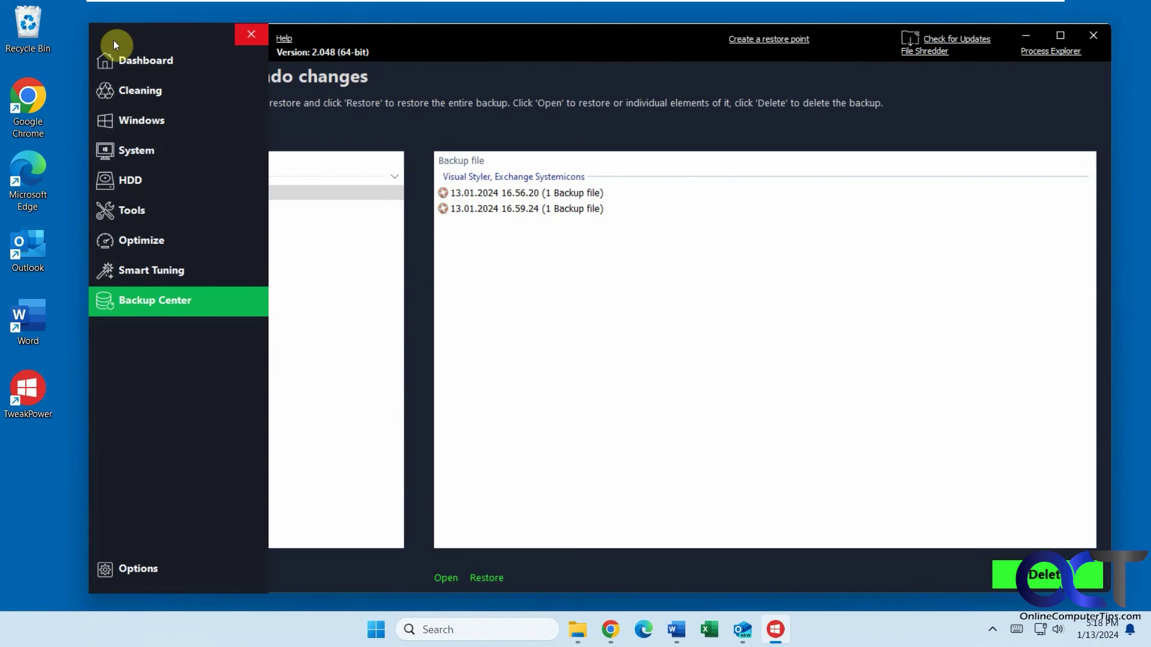
Step: Browse every Options tab through the Information page (version 2.048), then go to the dashboard
click(133, 567)
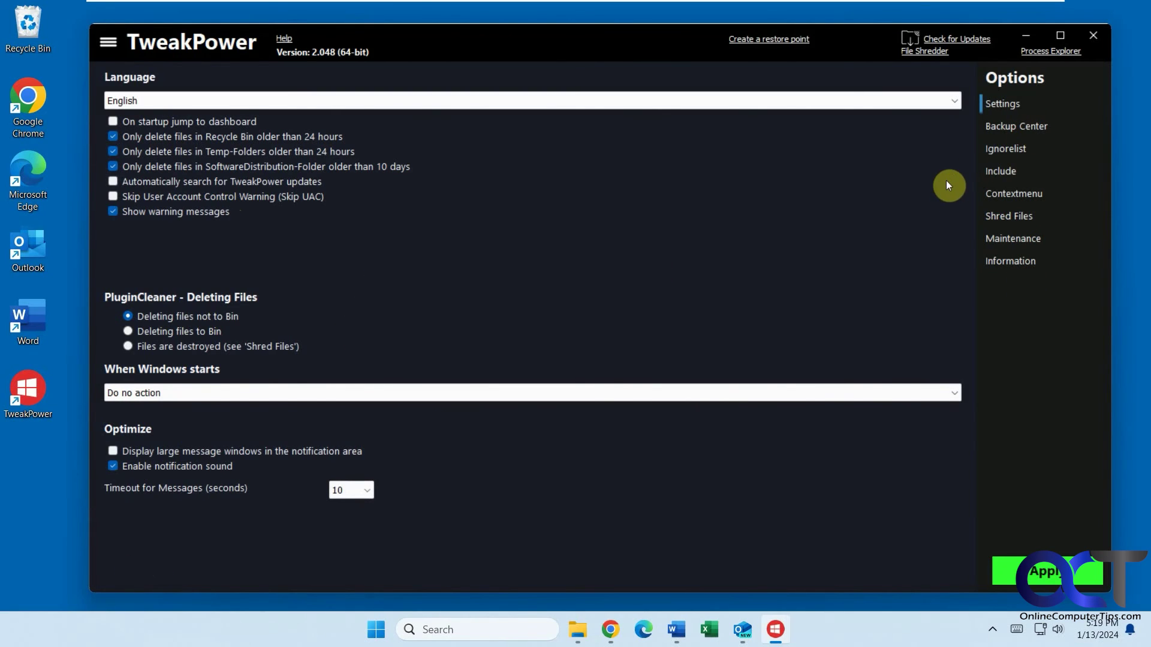
click(1021, 132)
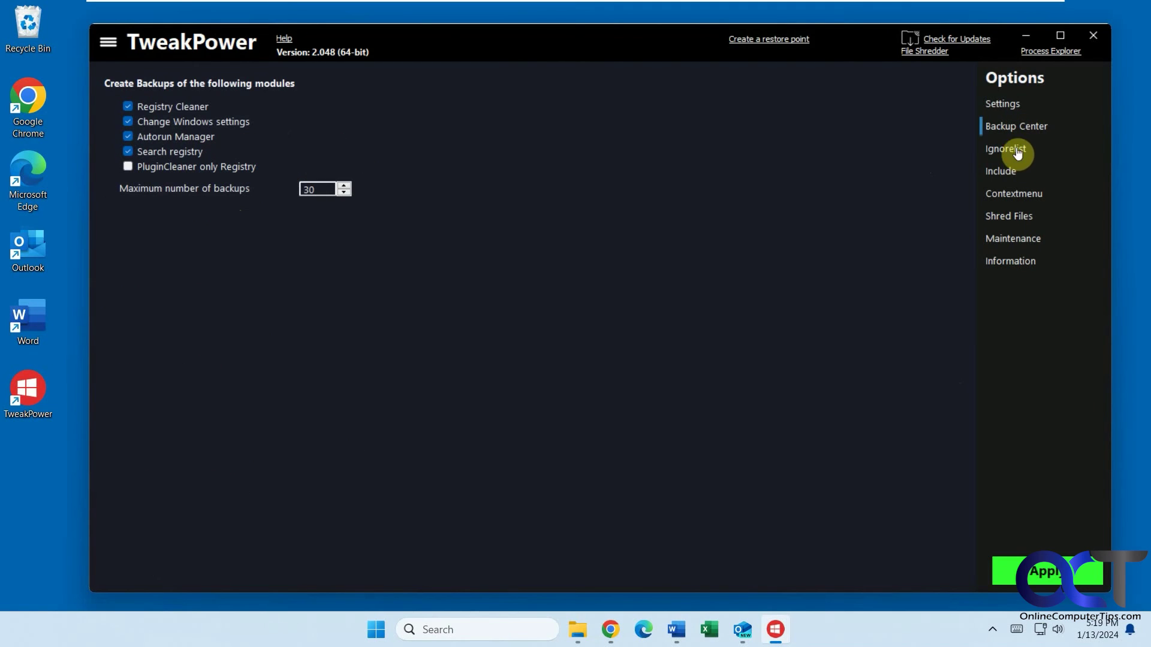
click(1018, 151)
click(1009, 175)
click(1014, 196)
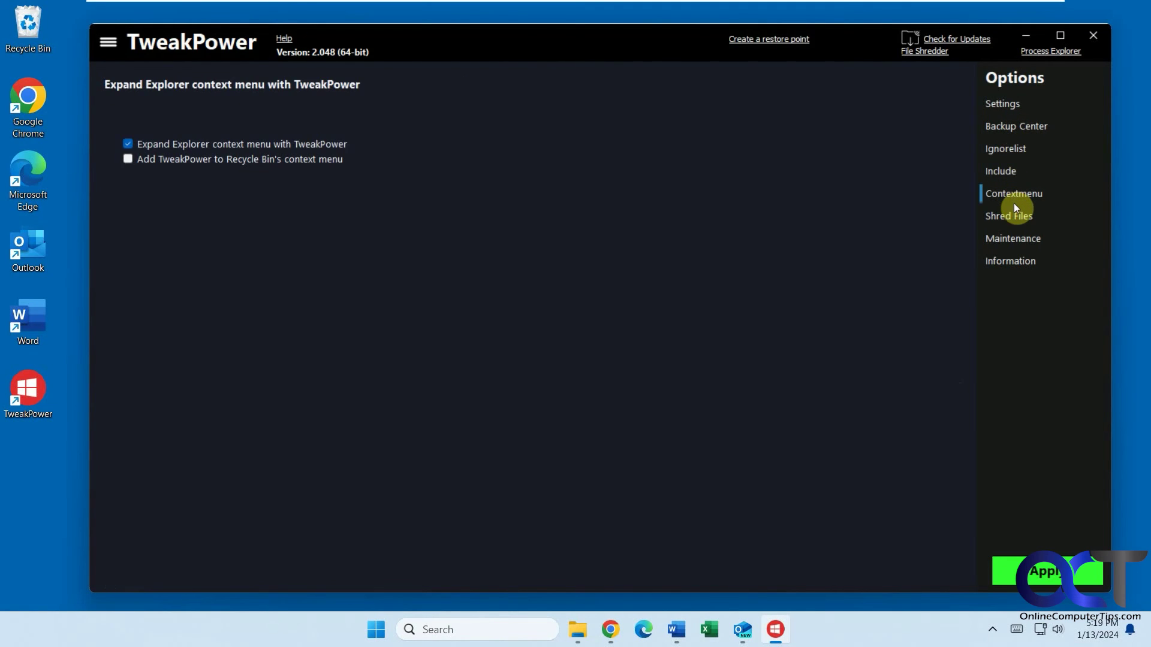
click(1015, 222)
click(1015, 239)
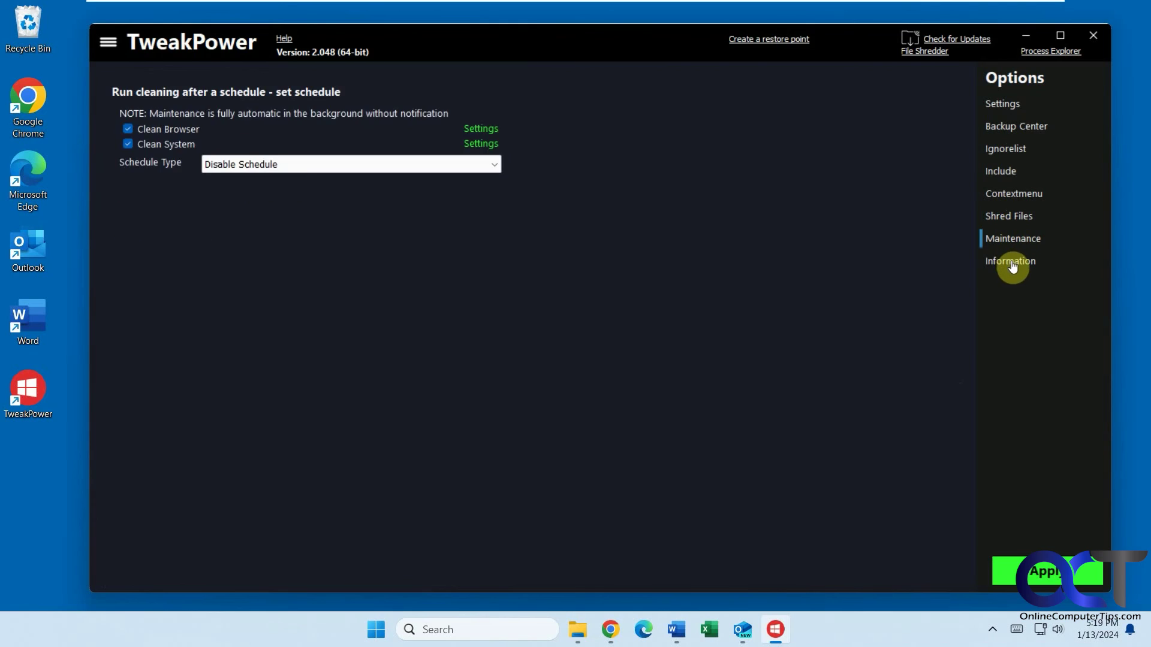
click(1007, 261)
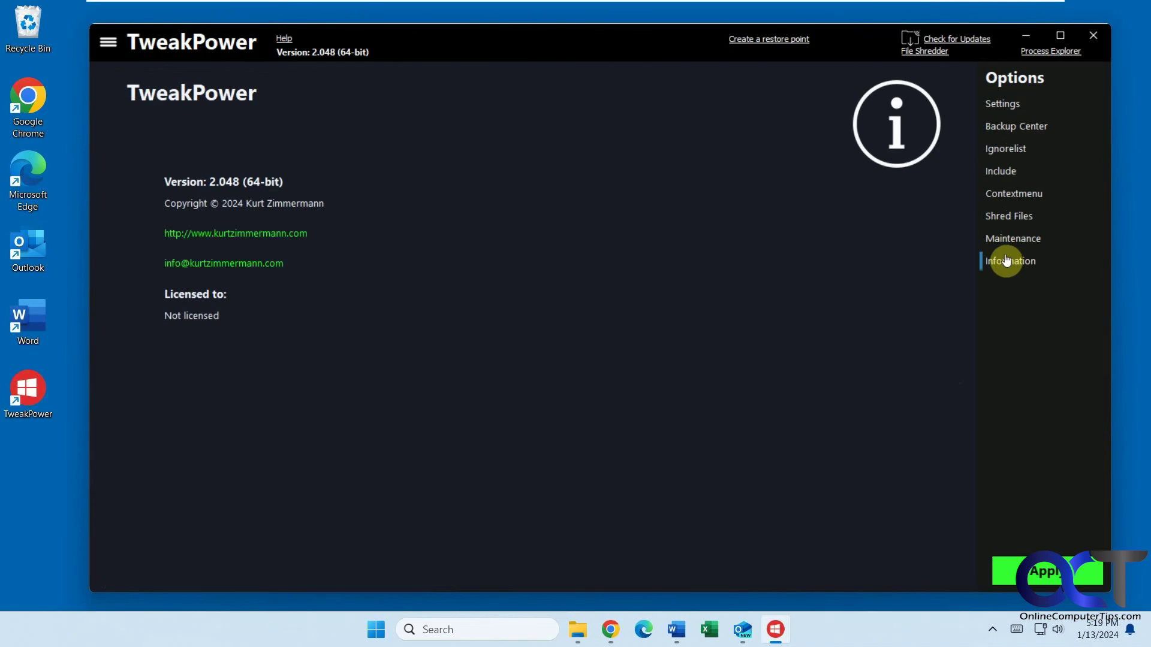
click(108, 42)
click(128, 58)
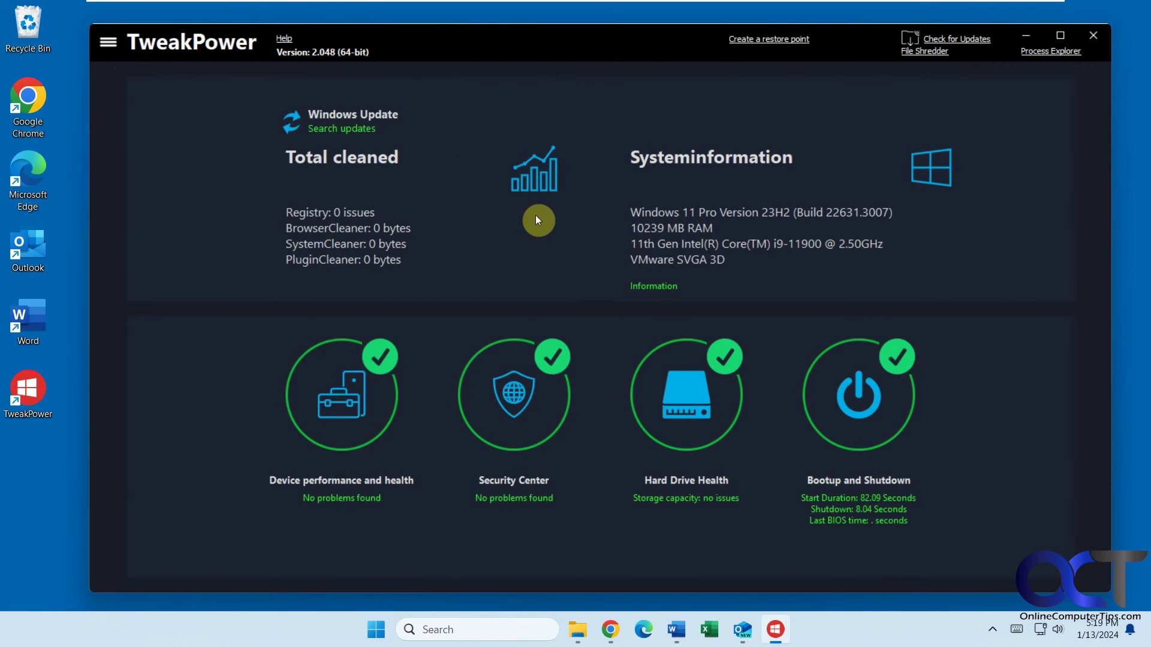